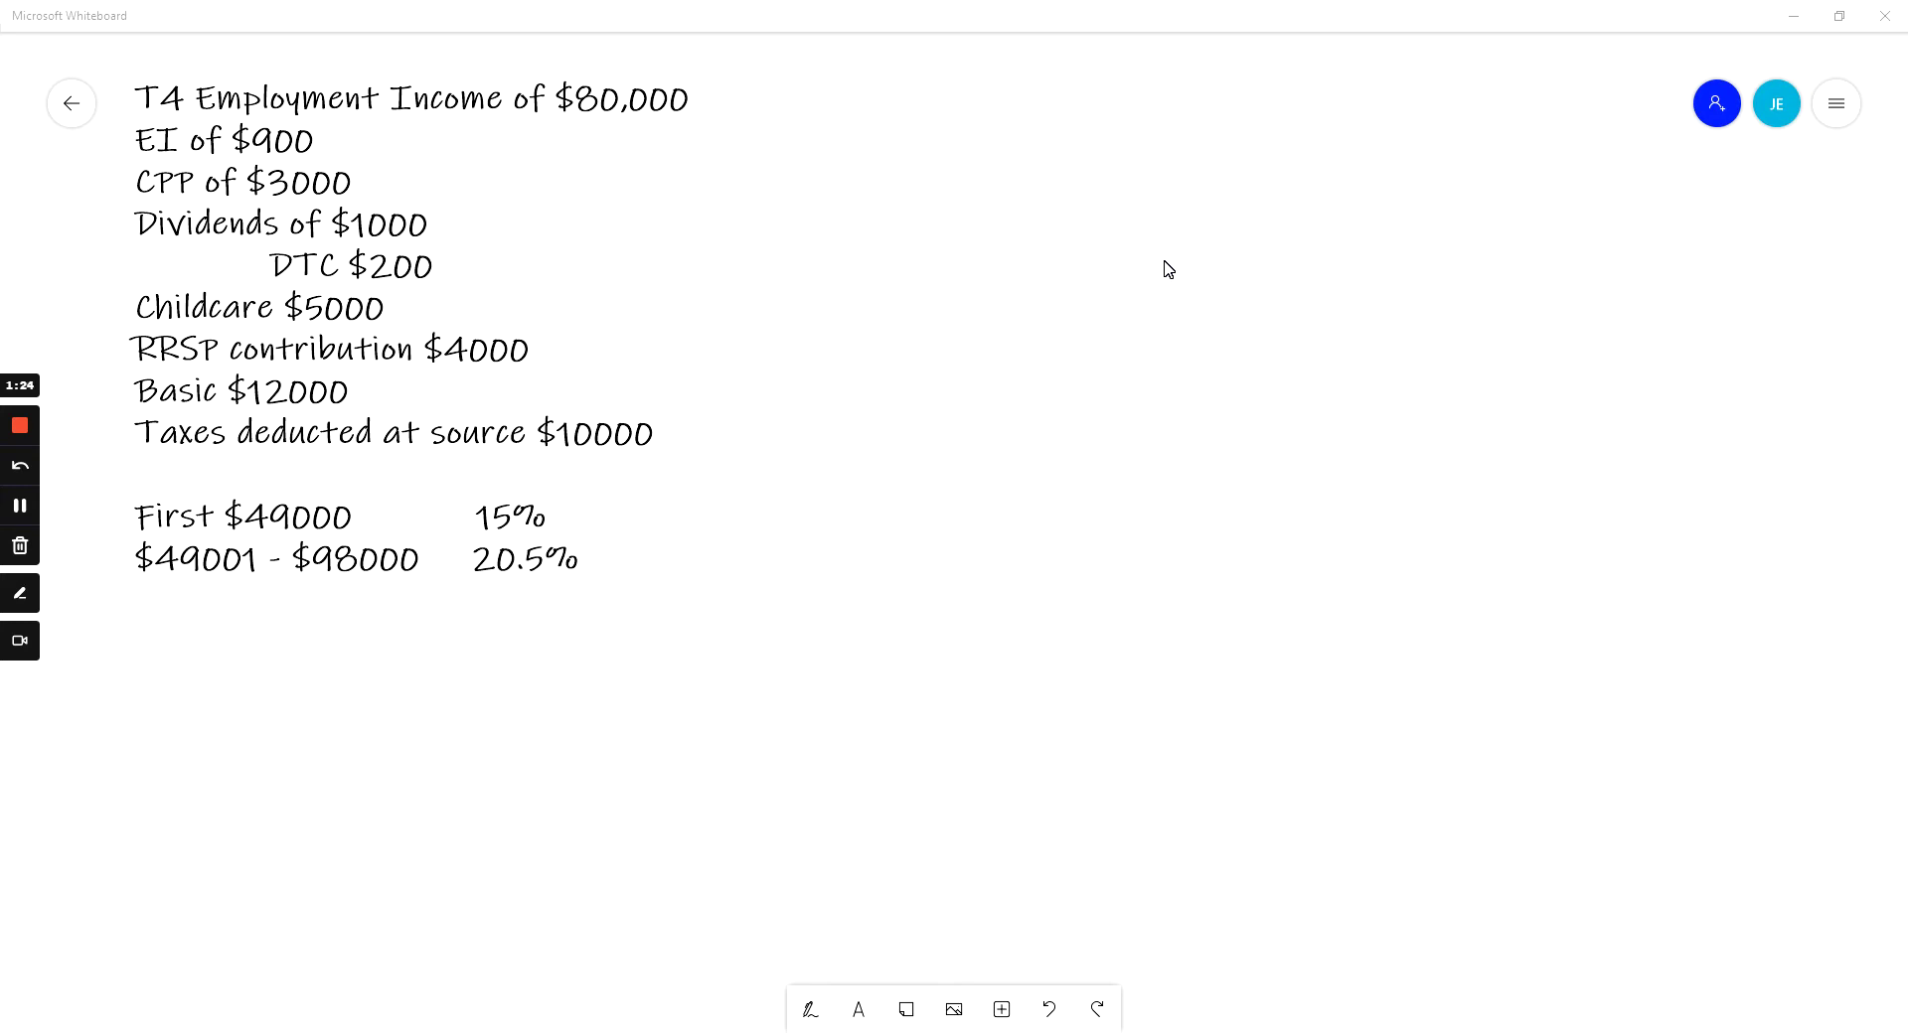
# Step: With the red pen, handwrite the heading '1) Total Income'
pyautogui.click(810, 1009)
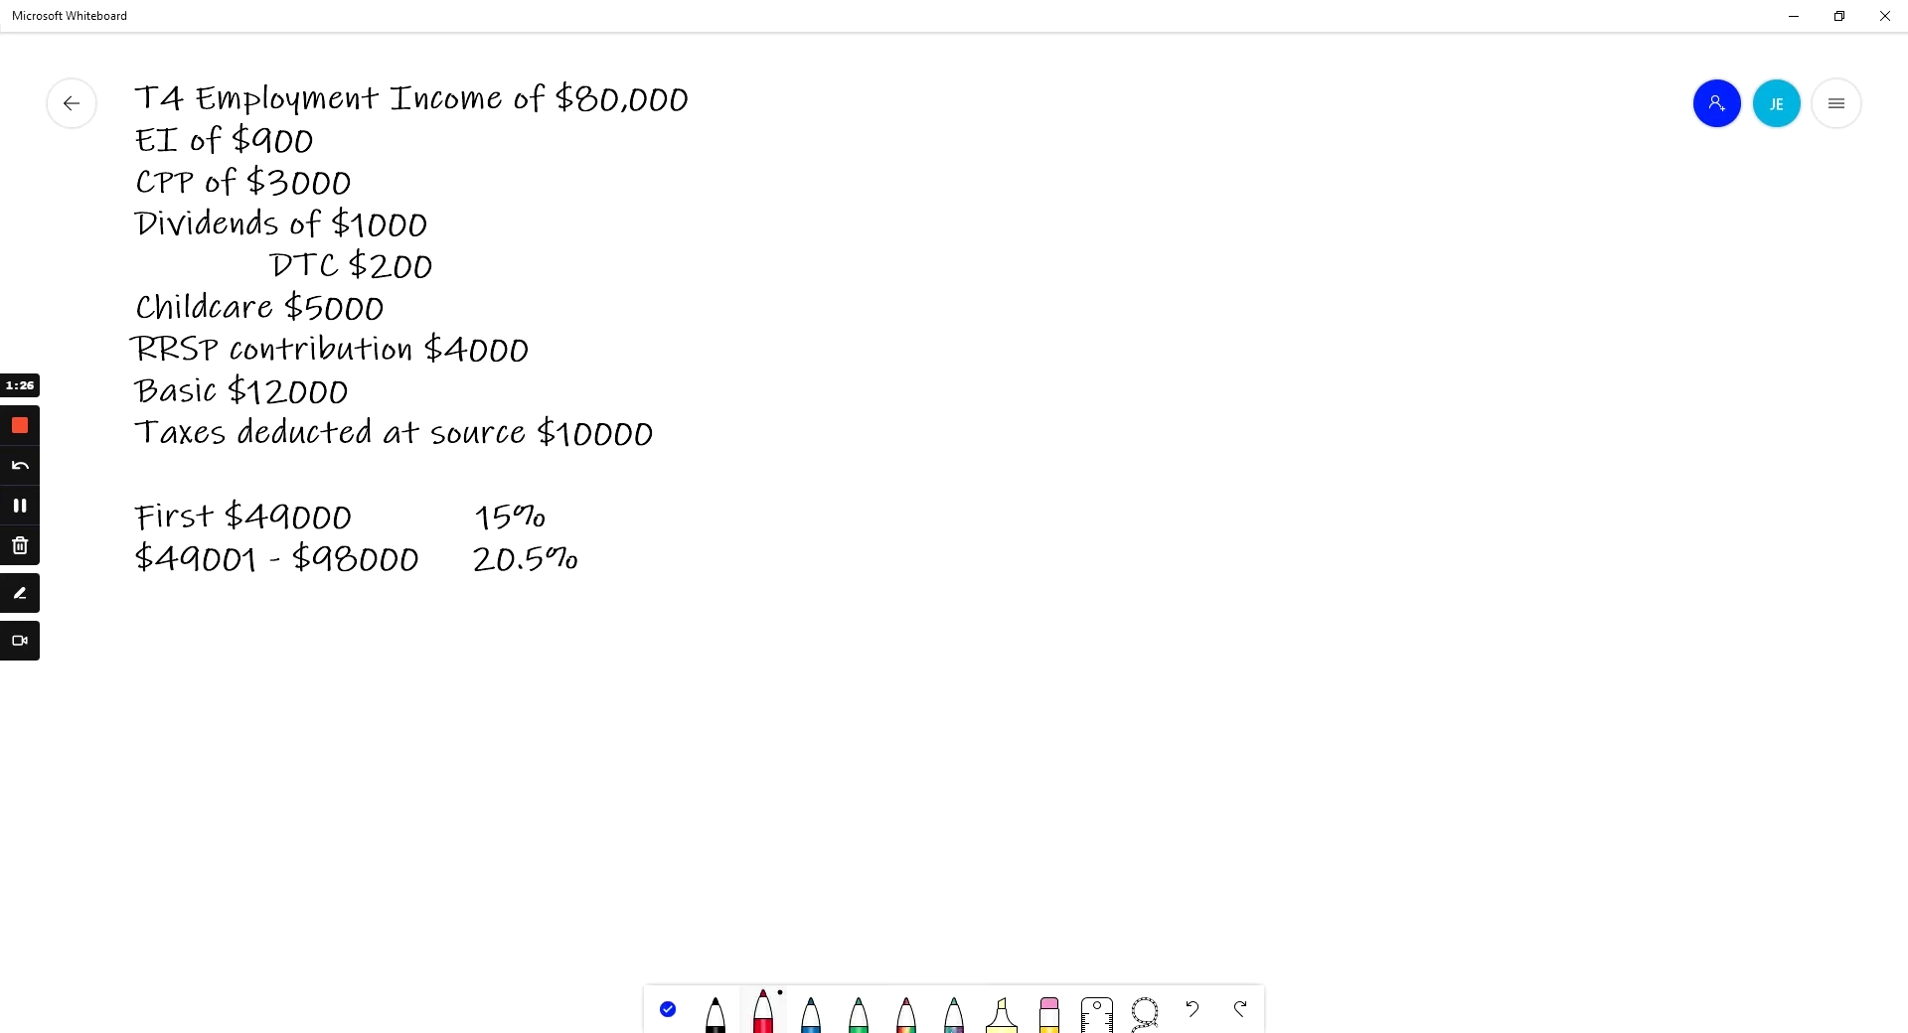
pyautogui.moveTo(835, 76)
pyautogui.mouseDown()
pyautogui.moveTo(843, 140)
pyautogui.moveTo(878, 157)
pyautogui.mouseUp()
pyautogui.moveTo(904, 75)
pyautogui.mouseDown()
pyautogui.moveTo(930, 74)
pyautogui.moveTo(926, 126)
pyautogui.mouseUp()
pyautogui.moveTo(959, 103)
pyautogui.mouseDown()
pyautogui.moveTo(958, 127)
pyautogui.moveTo(988, 130)
pyautogui.moveTo(992, 104)
pyautogui.mouseUp()
pyautogui.moveTo(1004, 106); pyautogui.dragTo(1008, 128)
pyautogui.moveTo(1037, 62)
pyautogui.mouseDown()
pyautogui.moveTo(1028, 132)
pyautogui.moveTo(1119, 72)
pyautogui.moveTo(1109, 128)
pyautogui.mouseUp()
pyautogui.moveTo(1087, 131); pyautogui.dragTo(1198, 129)
pyautogui.moveTo(1248, 103)
pyautogui.mouseDown()
pyautogui.moveTo(1357, 117)
pyautogui.moveTo(1337, 125)
pyautogui.mouseUp()
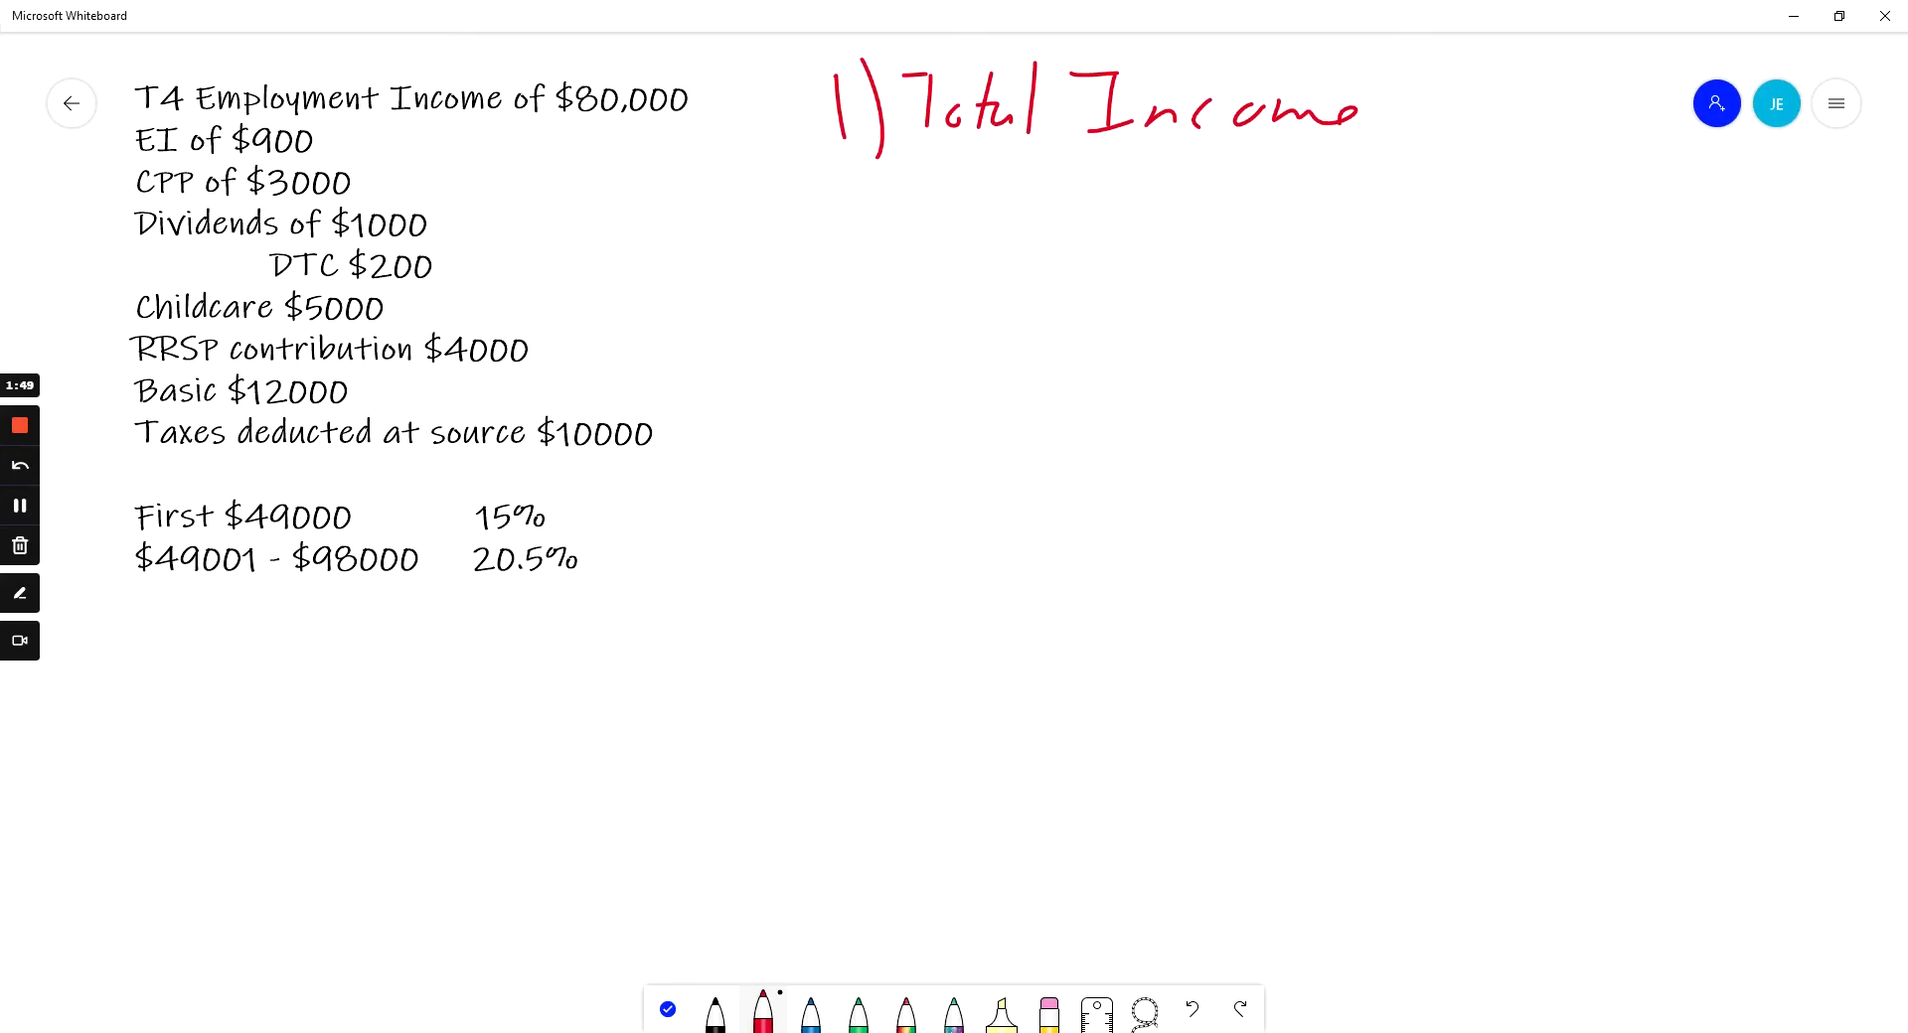
# Step: List employment income 80,000 and dividends ×1.38 as 1380
pyautogui.moveTo(945, 161)
pyautogui.mouseDown()
pyautogui.moveTo(956, 223)
pyautogui.moveTo(948, 194)
pyautogui.moveTo(1010, 211)
pyautogui.moveTo(1050, 193)
pyautogui.moveTo(1054, 209)
pyautogui.mouseUp()
pyautogui.moveTo(1431, 157)
pyautogui.mouseDown()
pyautogui.moveTo(1462, 157)
pyautogui.moveTo(1486, 203)
pyautogui.mouseUp()
pyautogui.moveTo(1509, 164)
pyautogui.mouseDown()
pyautogui.moveTo(1519, 189)
pyautogui.moveTo(1530, 161)
pyautogui.mouseUp()
pyautogui.moveTo(1550, 161); pyautogui.dragTo(1546, 164)
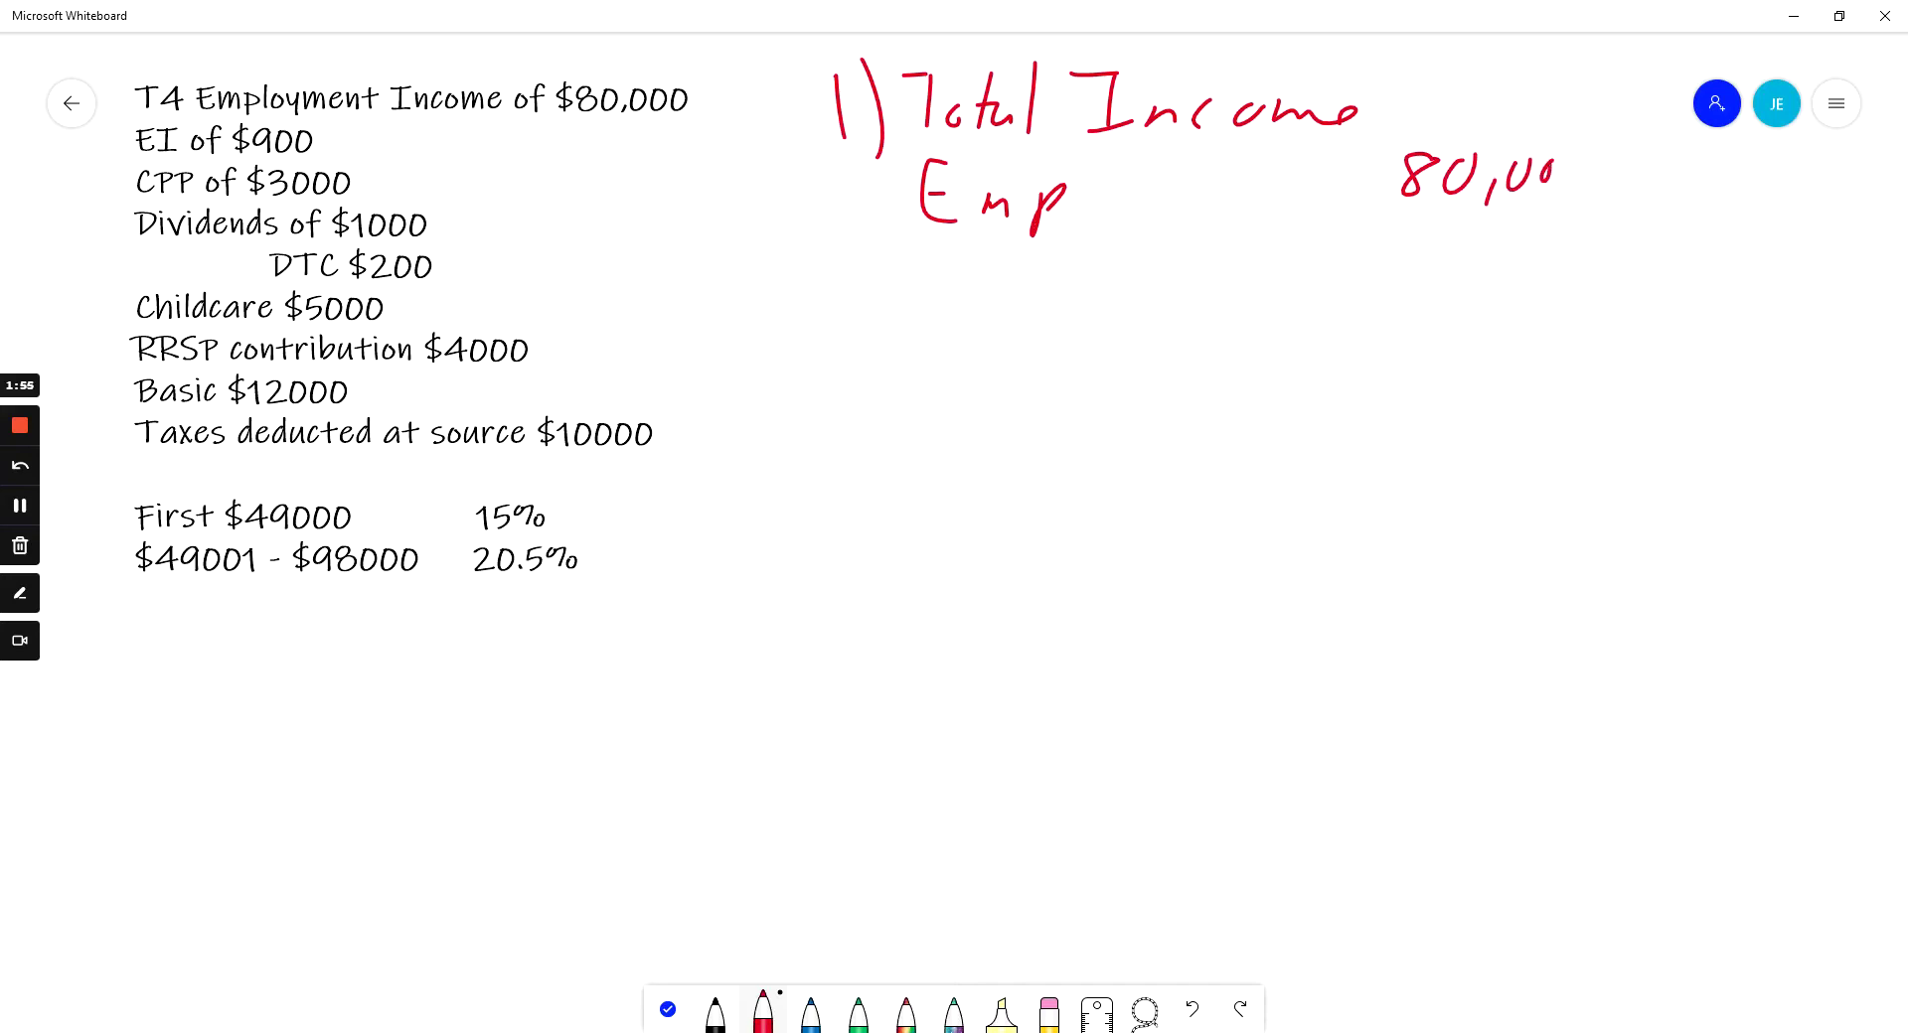
pyautogui.moveTo(1567, 164); pyautogui.dragTo(1600, 169)
pyautogui.moveTo(938, 254)
pyautogui.mouseDown()
pyautogui.moveTo(934, 300)
pyautogui.moveTo(1007, 298)
pyautogui.moveTo(1017, 268)
pyautogui.mouseUp()
pyautogui.moveTo(1034, 281); pyautogui.dragTo(1035, 292)
pyautogui.moveTo(1069, 235)
pyautogui.mouseDown()
pyautogui.moveTo(1059, 288)
pyautogui.moveTo(1142, 264)
pyautogui.mouseUp()
pyautogui.moveTo(1159, 261)
pyautogui.mouseDown()
pyautogui.moveTo(1170, 287)
pyautogui.moveTo(1281, 277)
pyautogui.moveTo(1201, 274)
pyautogui.mouseUp()
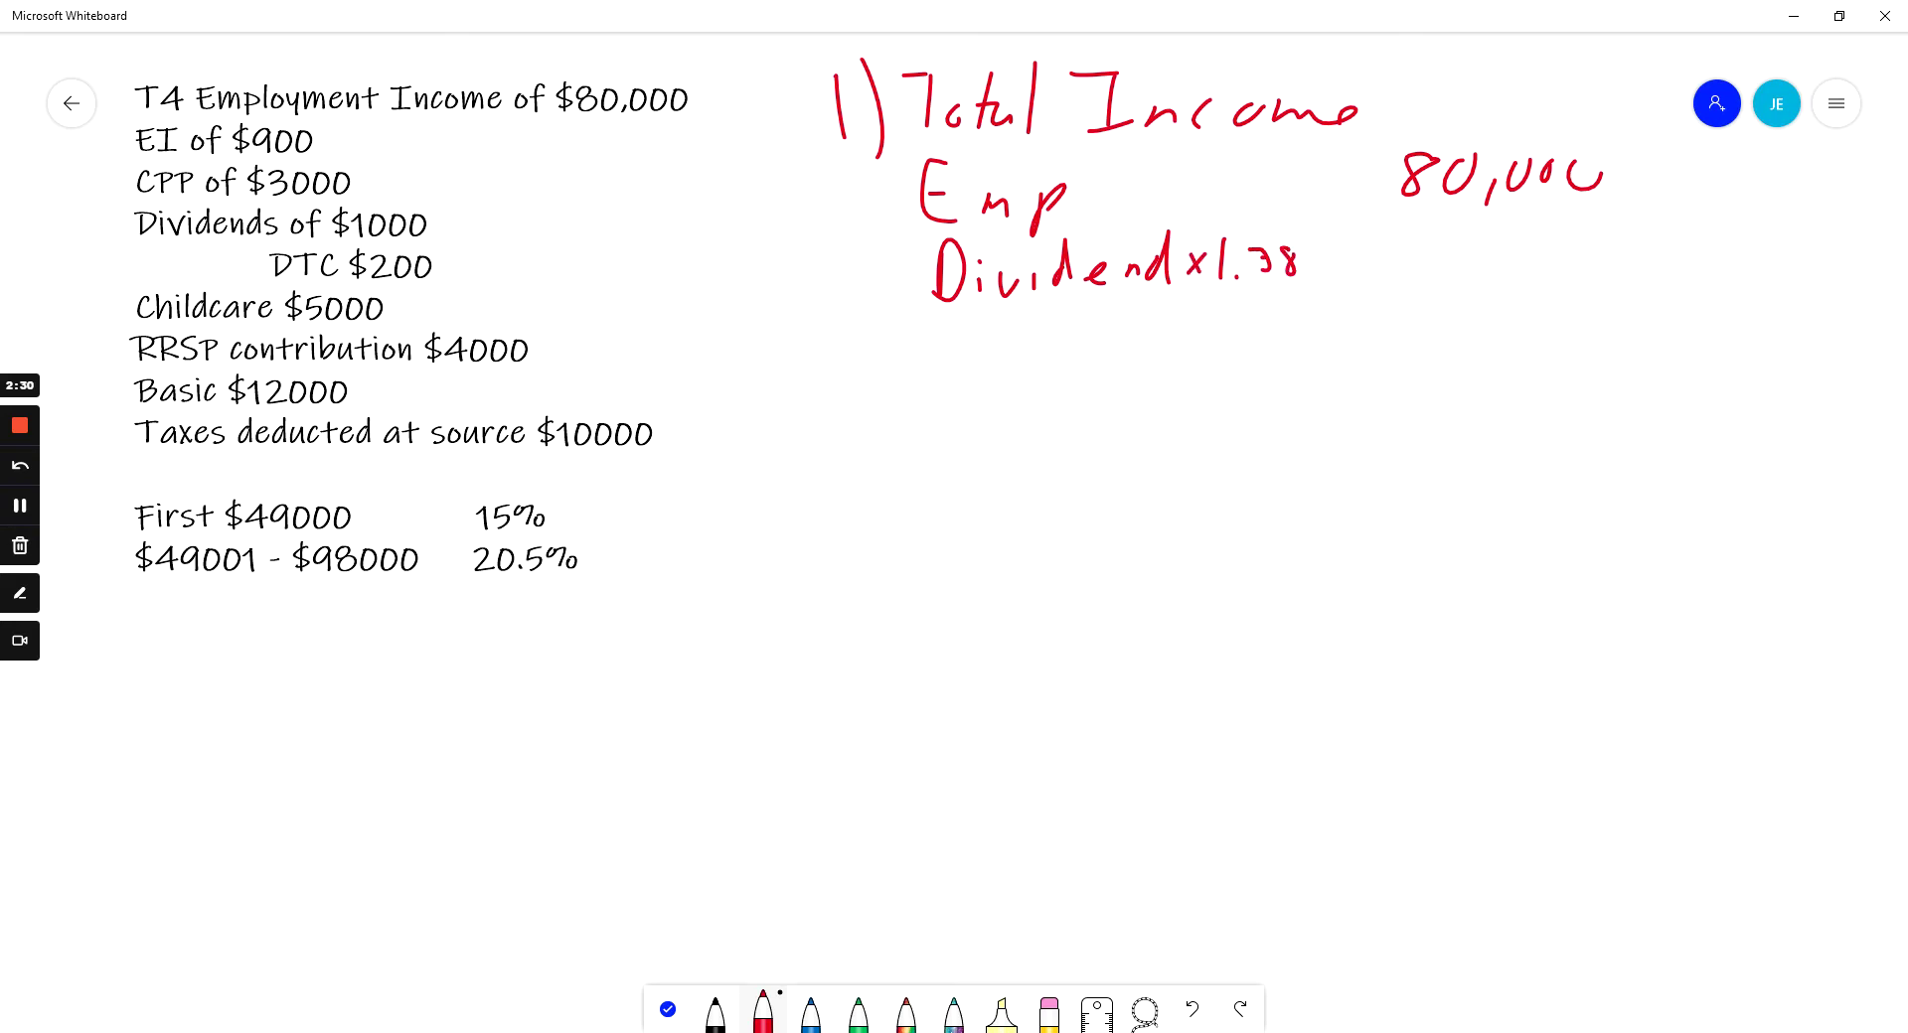
pyautogui.moveTo(1452, 229)
pyautogui.mouseDown()
pyautogui.moveTo(1454, 270)
pyautogui.moveTo(1582, 233)
pyautogui.moveTo(1558, 260)
pyautogui.mouseUp()
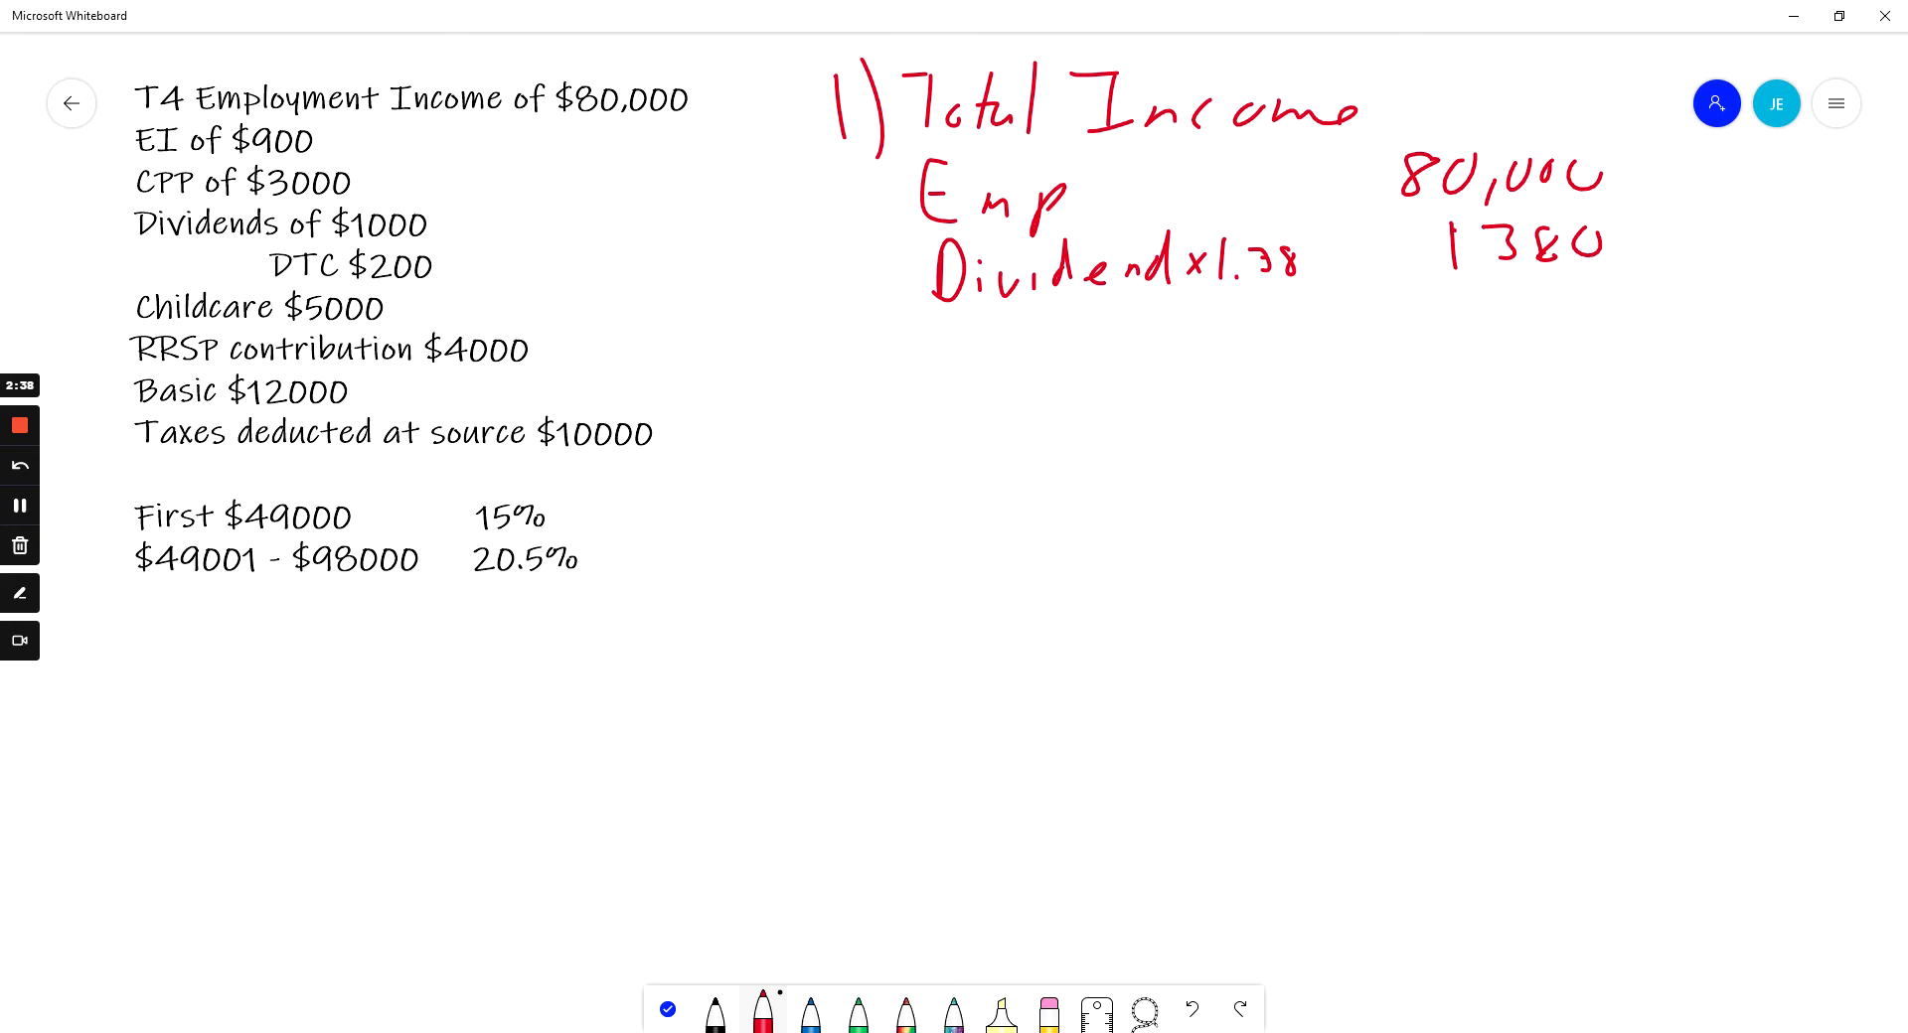
# Step: Draw a sum line, write the total 81380, and label step 2)
pyautogui.moveTo(1394, 283); pyautogui.dragTo(1682, 281)
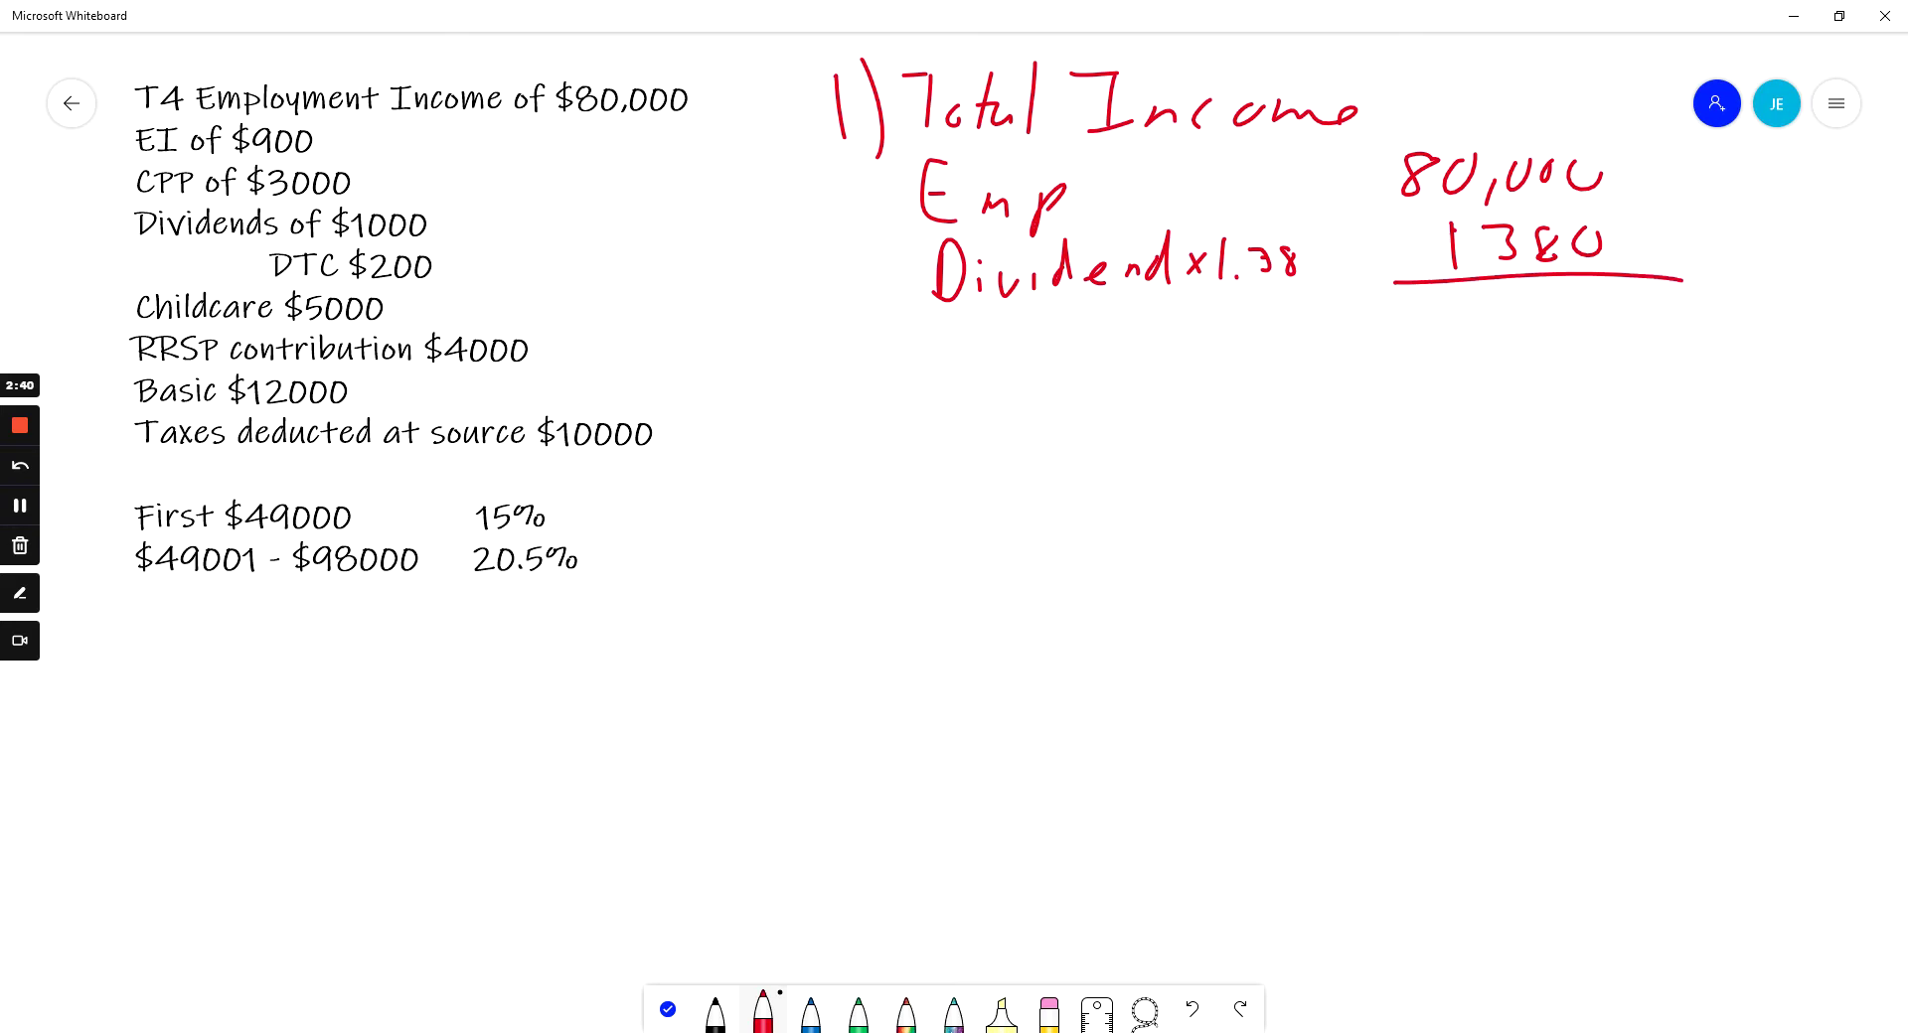
pyautogui.moveTo(1438, 302)
pyautogui.mouseDown()
pyautogui.moveTo(1434, 338)
pyautogui.moveTo(1443, 306)
pyautogui.moveTo(1468, 333)
pyautogui.mouseUp()
pyautogui.moveTo(1489, 301)
pyautogui.mouseDown()
pyautogui.moveTo(1508, 308)
pyautogui.moveTo(1499, 335)
pyautogui.moveTo(1535, 334)
pyautogui.moveTo(1556, 303)
pyautogui.mouseUp()
pyautogui.moveTo(1573, 314)
pyautogui.mouseDown()
pyautogui.moveTo(1607, 311)
pyautogui.moveTo(1531, 338)
pyautogui.mouseUp()
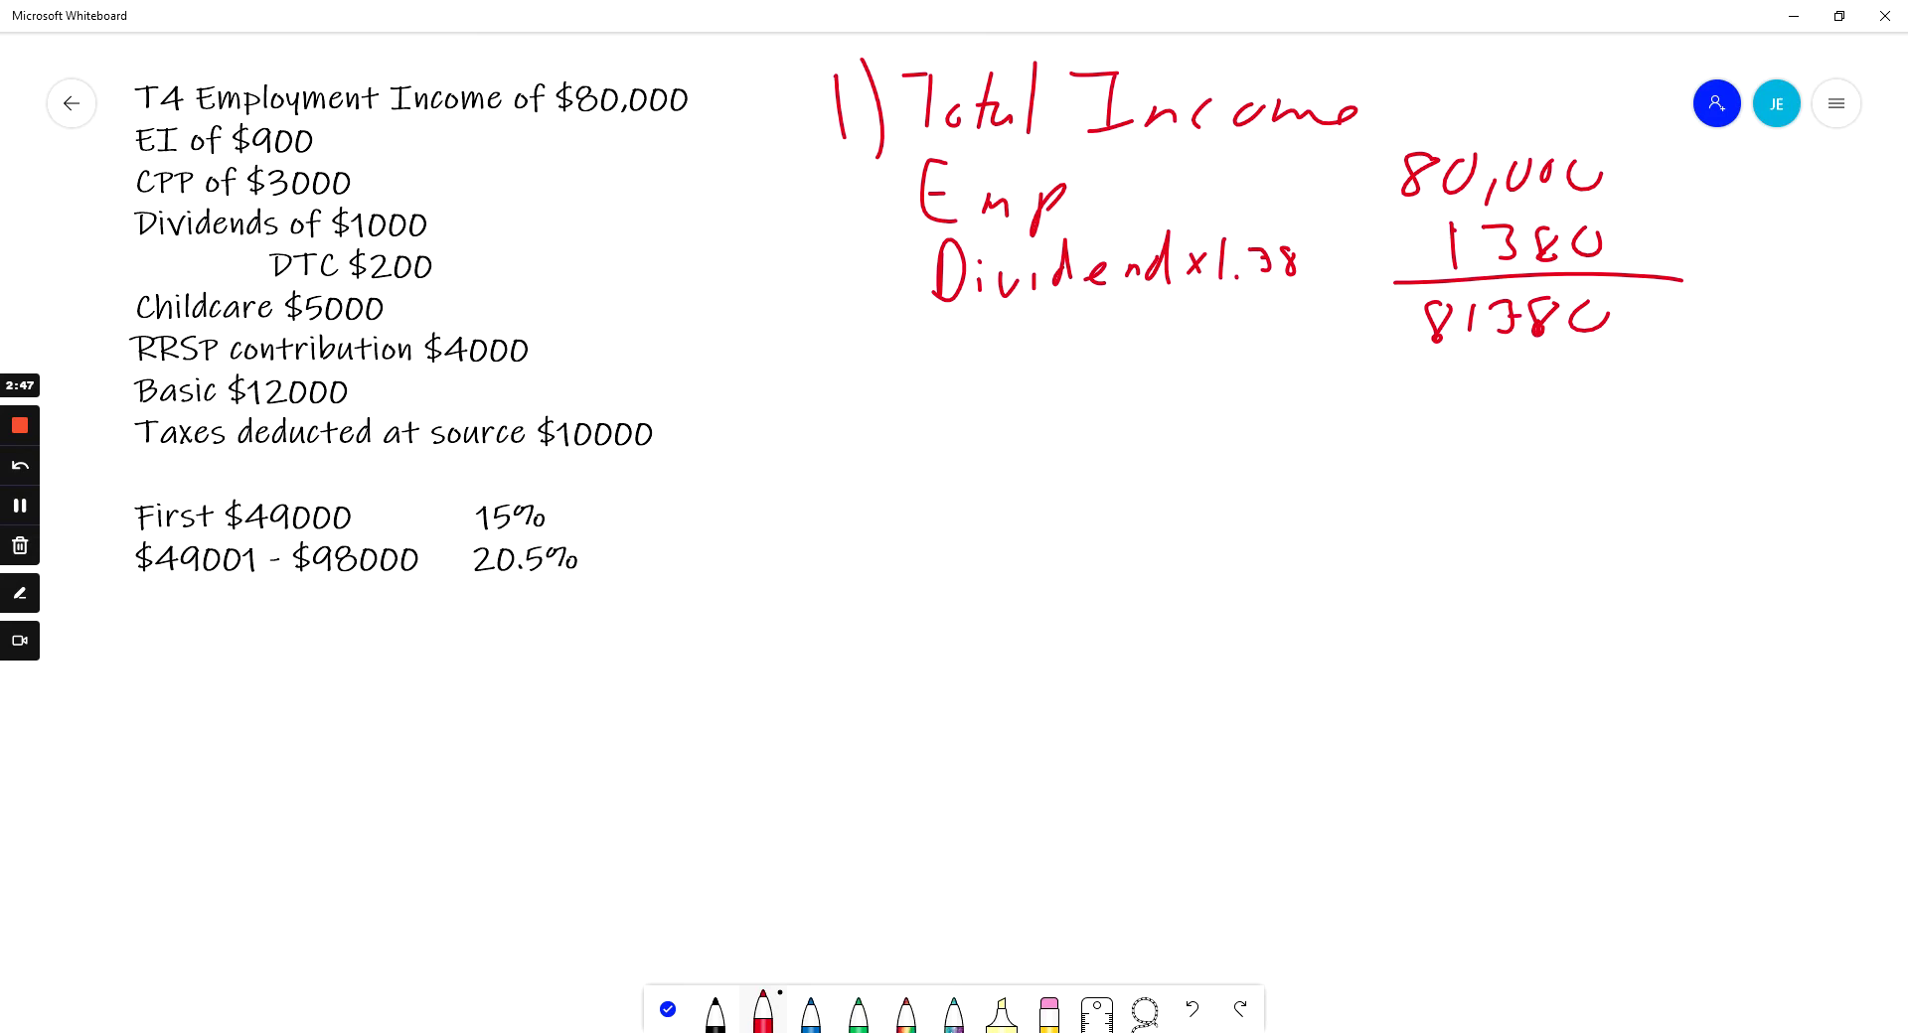
pyautogui.moveTo(845, 347)
pyautogui.mouseDown()
pyautogui.moveTo(846, 379)
pyautogui.moveTo(884, 377)
pyautogui.moveTo(905, 405)
pyautogui.mouseUp()
# Step: Write the deduction labels Childcare and RRSP under step 2)
pyautogui.moveTo(986, 344); pyautogui.dragTo(982, 398)
pyautogui.moveTo(1004, 340); pyautogui.dragTo(1035, 397)
pyautogui.moveTo(1059, 331)
pyautogui.mouseDown()
pyautogui.moveTo(1059, 397)
pyautogui.moveTo(1143, 395)
pyautogui.moveTo(1204, 366)
pyautogui.mouseUp()
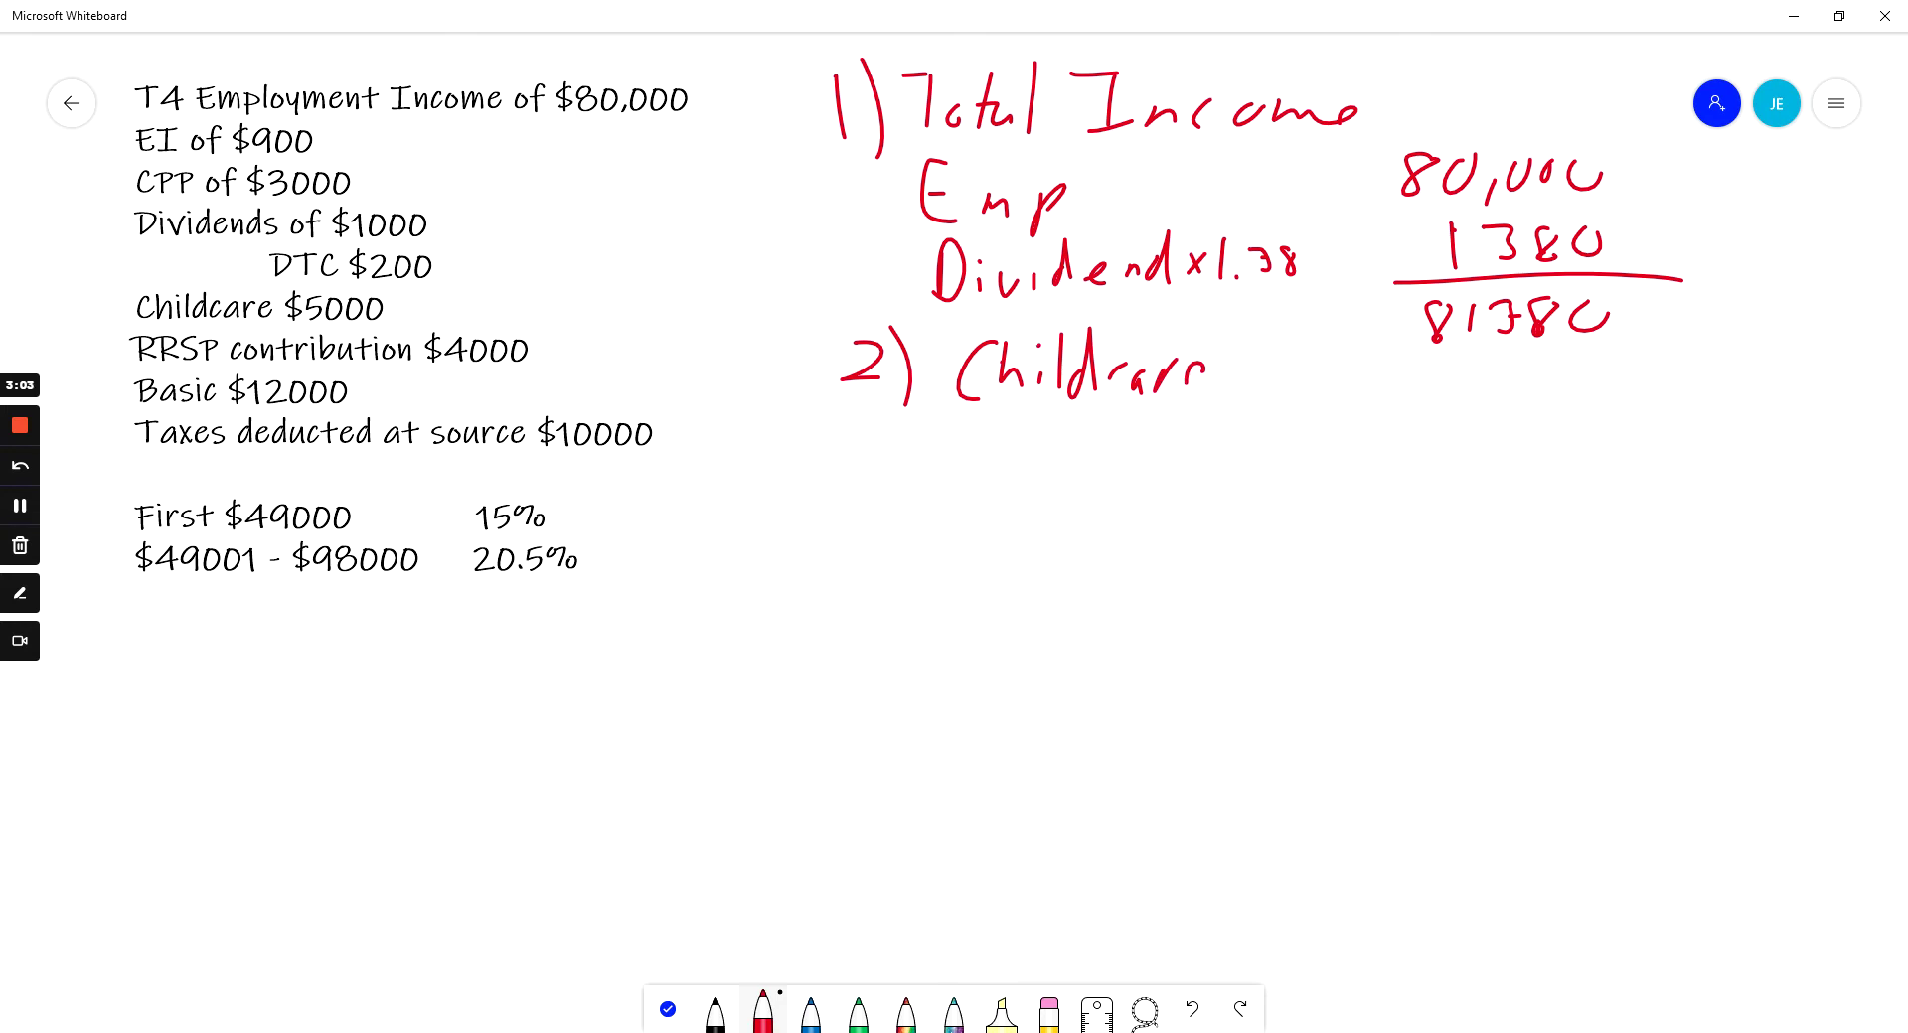
pyautogui.moveTo(969, 432); pyautogui.dragTo(966, 487)
pyautogui.moveTo(969, 425)
pyautogui.mouseDown()
pyautogui.moveTo(972, 474)
pyautogui.moveTo(1012, 489)
pyautogui.mouseUp()
pyautogui.moveTo(1014, 429)
pyautogui.mouseDown()
pyautogui.moveTo(1039, 487)
pyautogui.moveTo(1089, 485)
pyautogui.mouseUp()
pyautogui.moveTo(1099, 425)
pyautogui.mouseDown()
pyautogui.moveTo(1129, 437)
pyautogui.moveTo(1105, 461)
pyautogui.mouseUp()
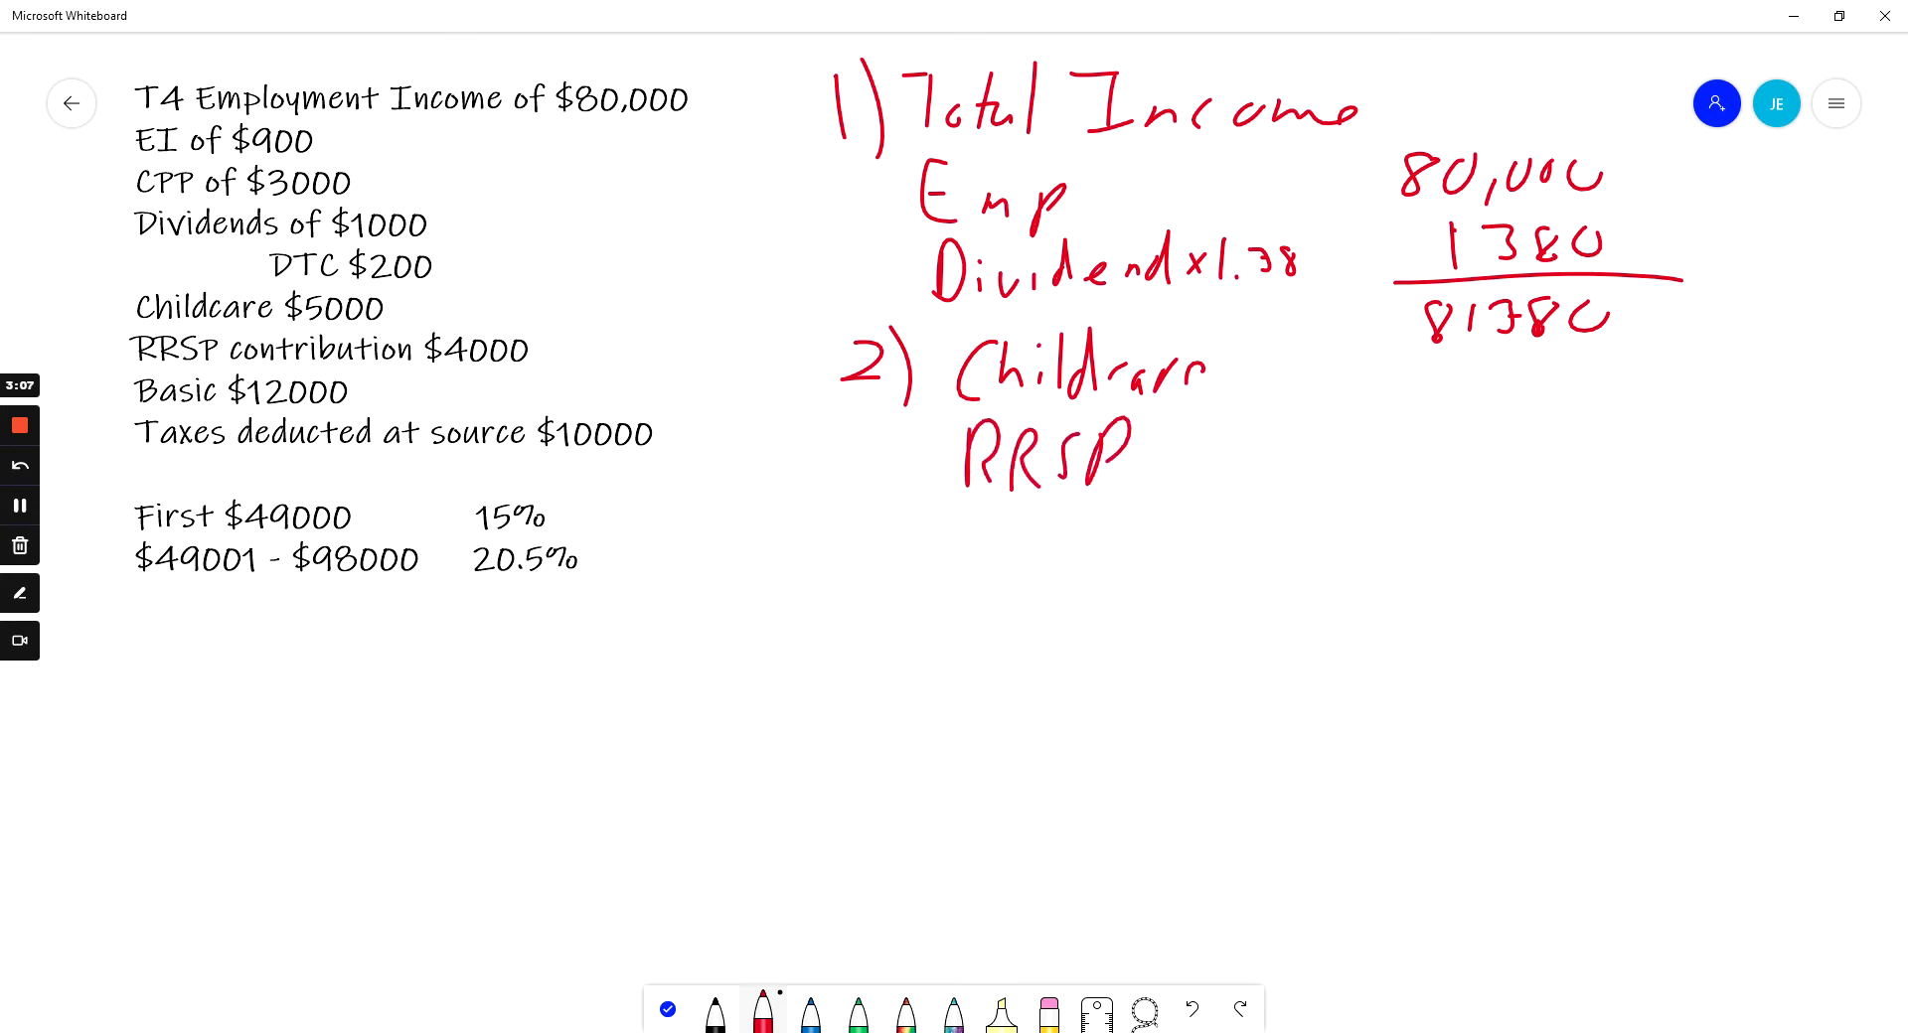
# Step: Subtract 5000 and 4000 below 81380 and draw a line under them
pyautogui.moveTo(1397, 383)
pyautogui.mouseDown()
pyautogui.moveTo(1457, 397)
pyautogui.moveTo(1495, 373)
pyautogui.moveTo(1530, 398)
pyautogui.mouseUp()
pyautogui.moveTo(1535, 394); pyautogui.dragTo(1595, 368)
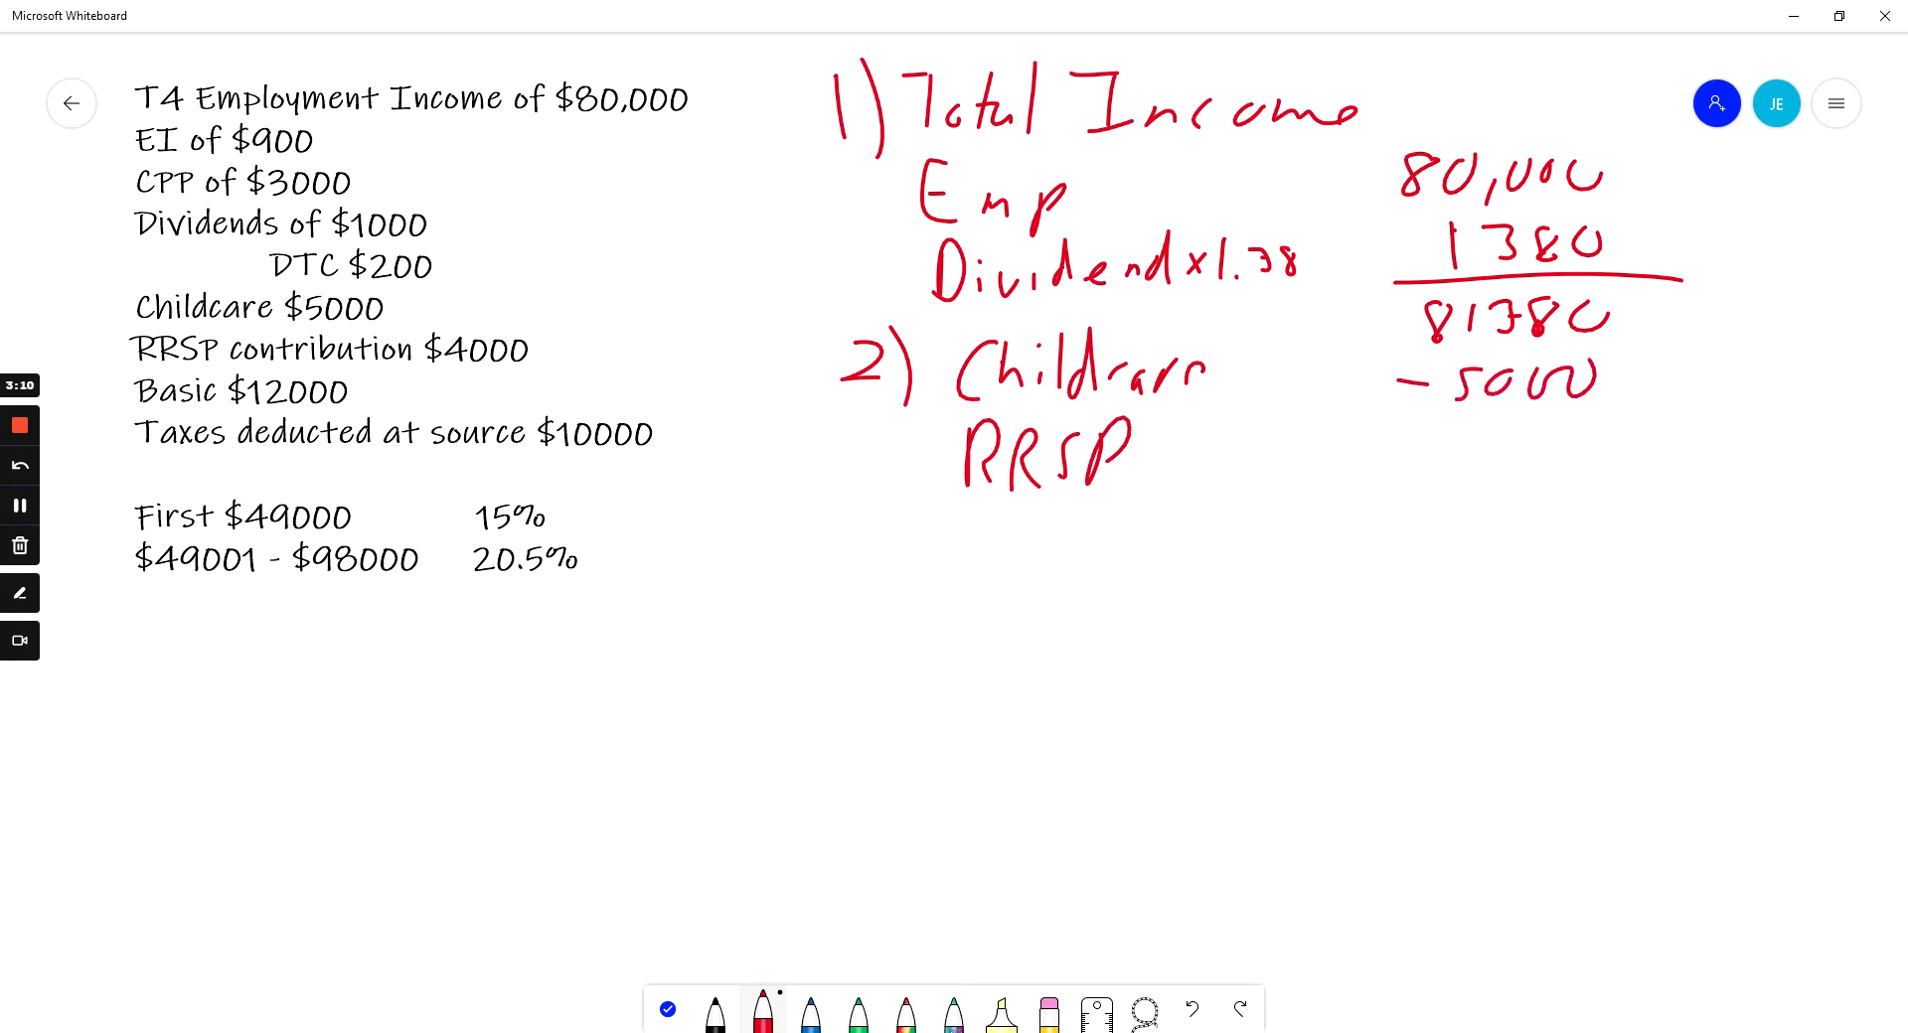
pyautogui.moveTo(1401, 449); pyautogui.dragTo(1483, 469)
pyautogui.moveTo(1513, 427)
pyautogui.mouseDown()
pyautogui.moveTo(1501, 442)
pyautogui.moveTo(1512, 430)
pyautogui.mouseUp()
pyautogui.moveTo(1533, 426)
pyautogui.mouseDown()
pyautogui.moveTo(1540, 454)
pyautogui.moveTo(1593, 457)
pyautogui.mouseUp()
pyautogui.moveTo(1403, 482); pyautogui.dragTo(1695, 471)
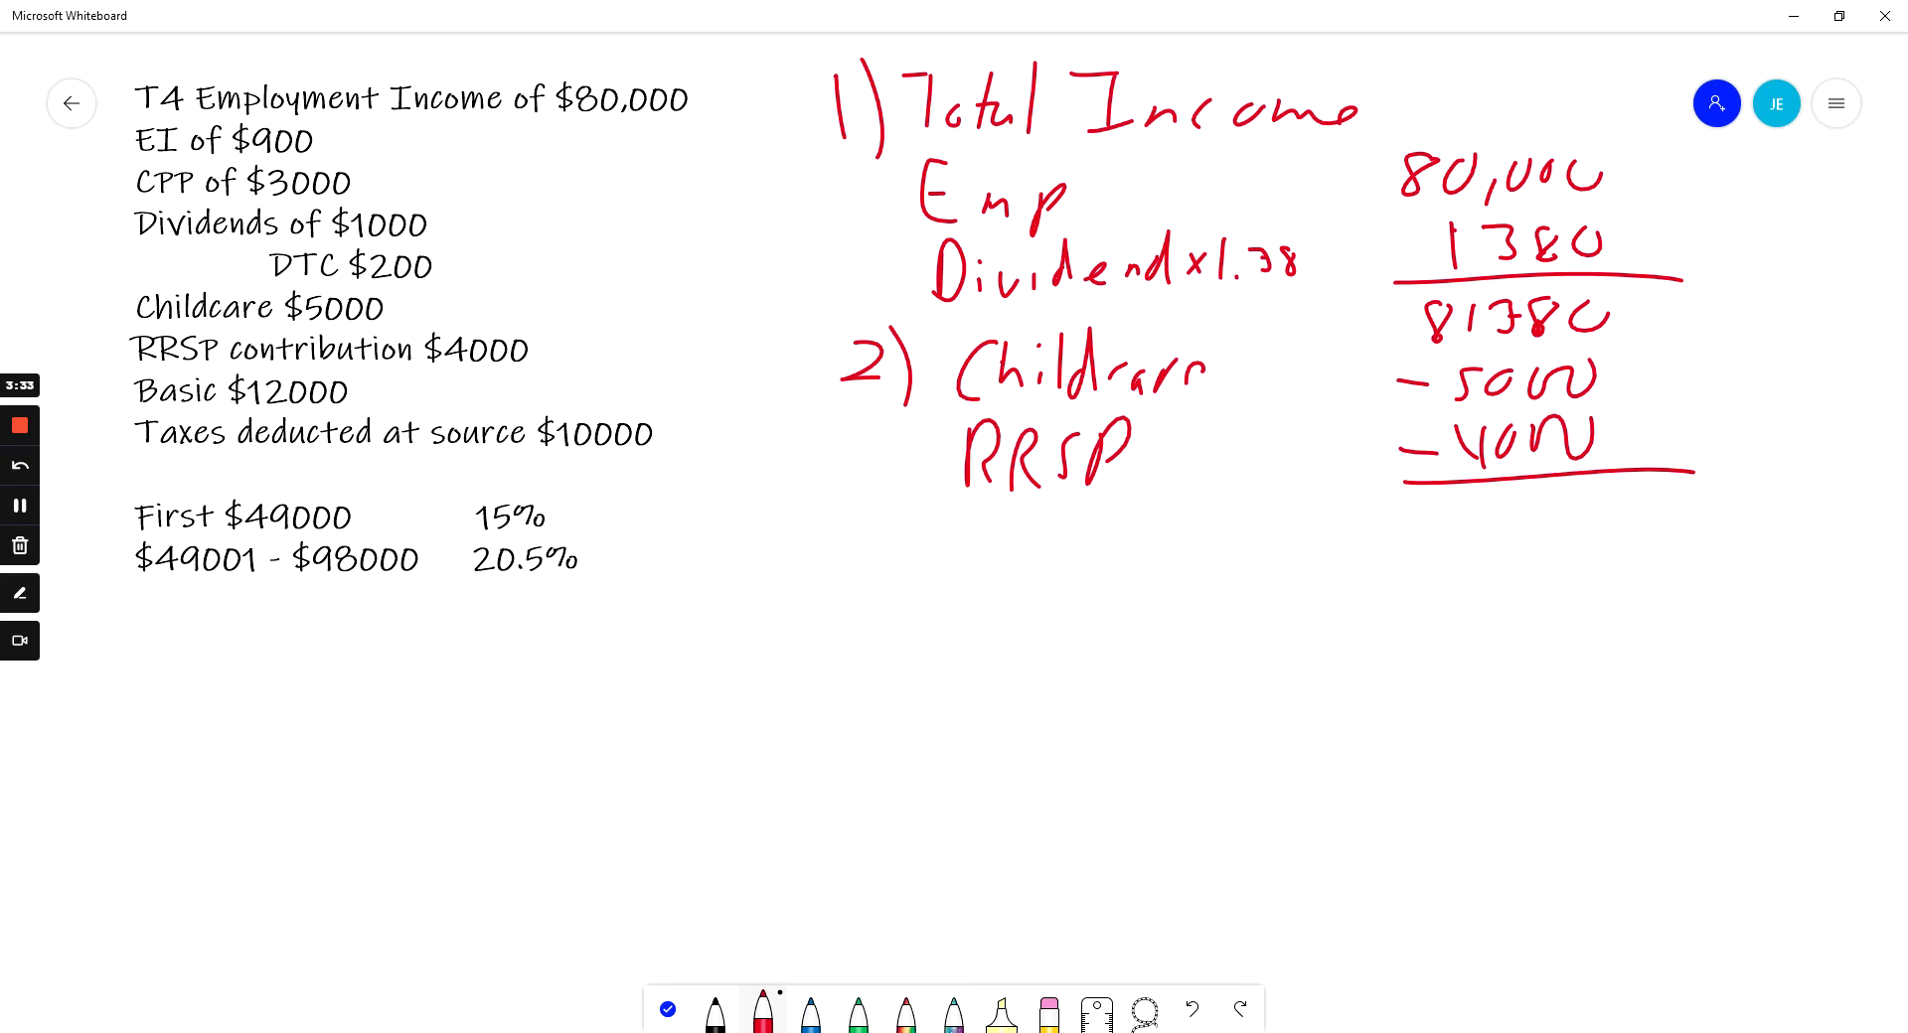
# Step: Write Net 72380, then circle 81380 and Net with linking arrows
pyautogui.moveTo(964, 584)
pyautogui.mouseDown()
pyautogui.moveTo(1007, 526)
pyautogui.moveTo(1063, 573)
pyautogui.mouseUp()
pyautogui.moveTo(1041, 549)
pyautogui.mouseDown()
pyautogui.moveTo(1066, 542)
pyautogui.moveTo(1025, 595)
pyautogui.mouseUp()
pyautogui.moveTo(1434, 521)
pyautogui.mouseDown()
pyautogui.moveTo(1467, 524)
pyautogui.moveTo(1463, 564)
pyautogui.mouseUp()
pyautogui.moveTo(1492, 524)
pyautogui.mouseDown()
pyautogui.moveTo(1530, 564)
pyautogui.moveTo(1572, 516)
pyautogui.moveTo(1562, 561)
pyautogui.moveTo(1618, 527)
pyautogui.moveTo(1662, 559)
pyautogui.mouseUp()
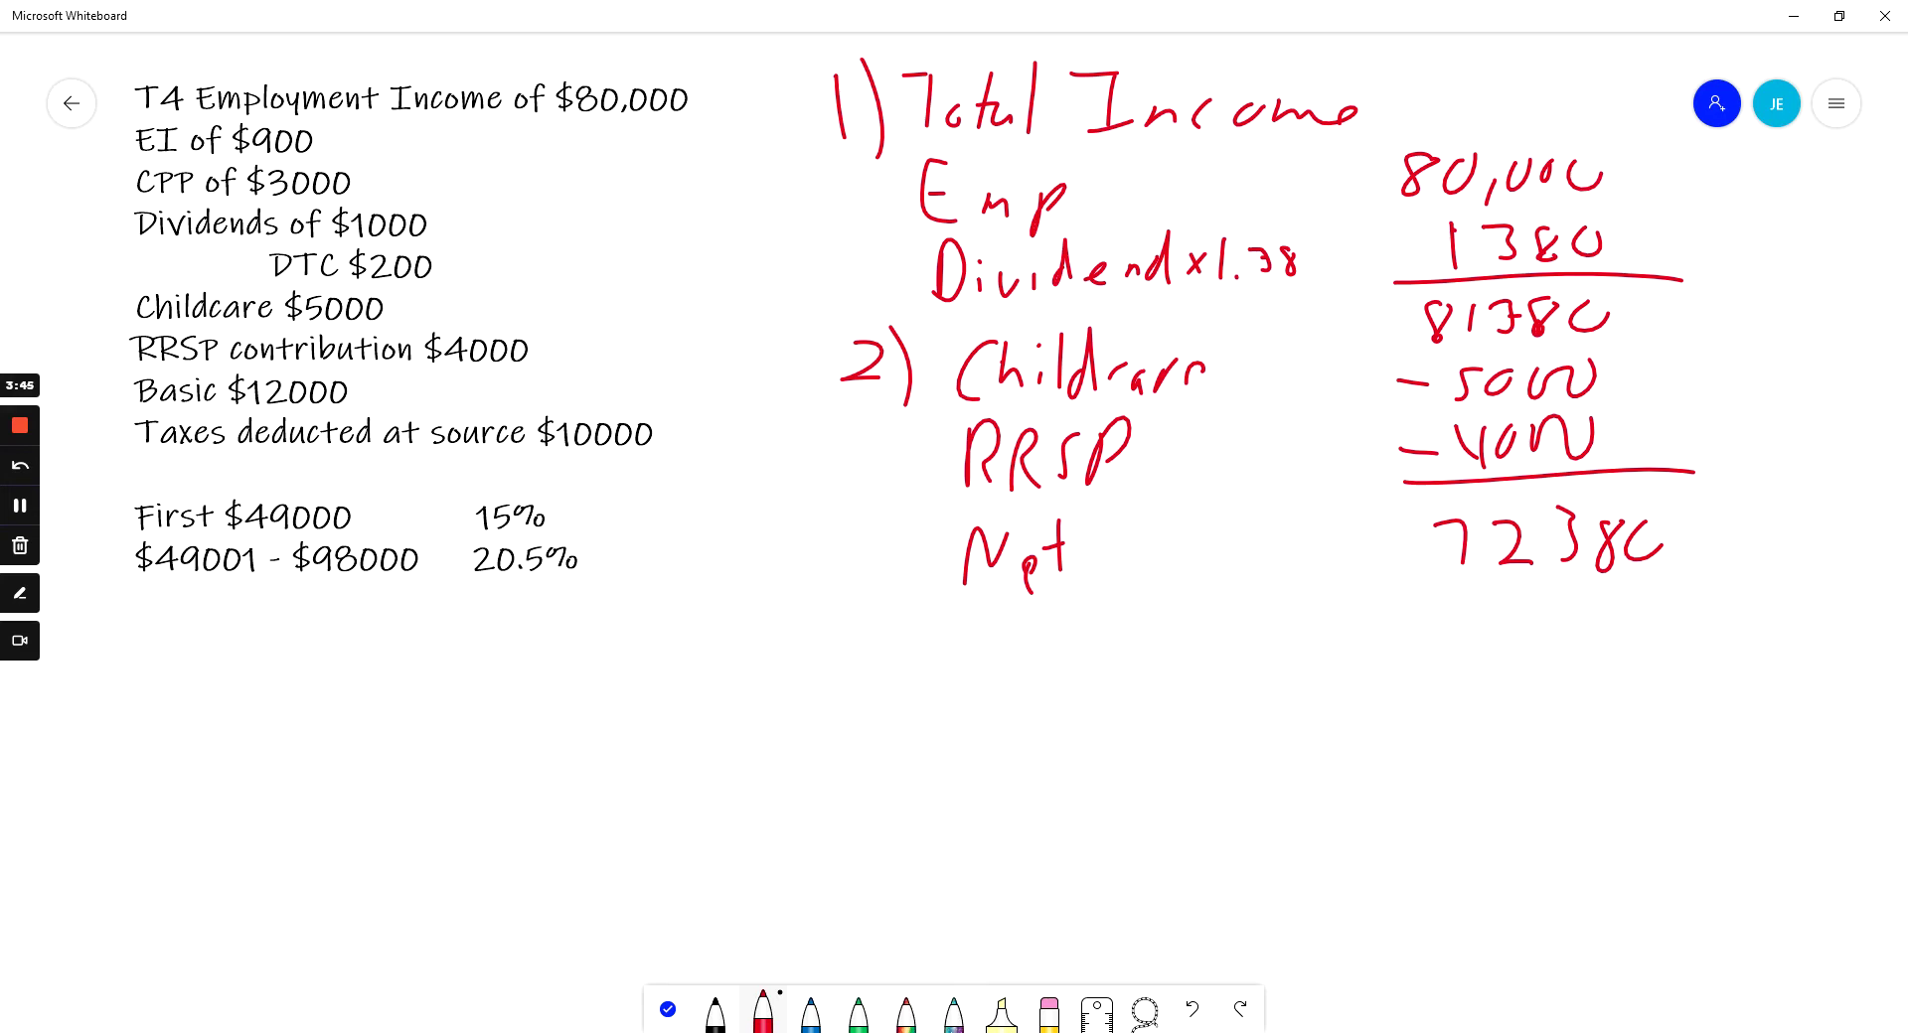
pyautogui.moveTo(1615, 286)
pyautogui.mouseDown()
pyautogui.moveTo(1377, 298)
pyautogui.moveTo(1615, 288)
pyautogui.mouseUp()
pyautogui.moveTo(1407, 100); pyautogui.dragTo(1691, 248)
pyautogui.moveTo(1681, 256); pyautogui.dragTo(1701, 298)
pyautogui.moveTo(1065, 512)
pyautogui.mouseDown()
pyautogui.moveTo(951, 526)
pyautogui.moveTo(1389, 541)
pyautogui.mouseUp()
# Step: Complete the Net arrow and handwrite '3) Taxable Income 72380' beneath it
pyautogui.moveTo(1379, 520); pyautogui.dragTo(1403, 558)
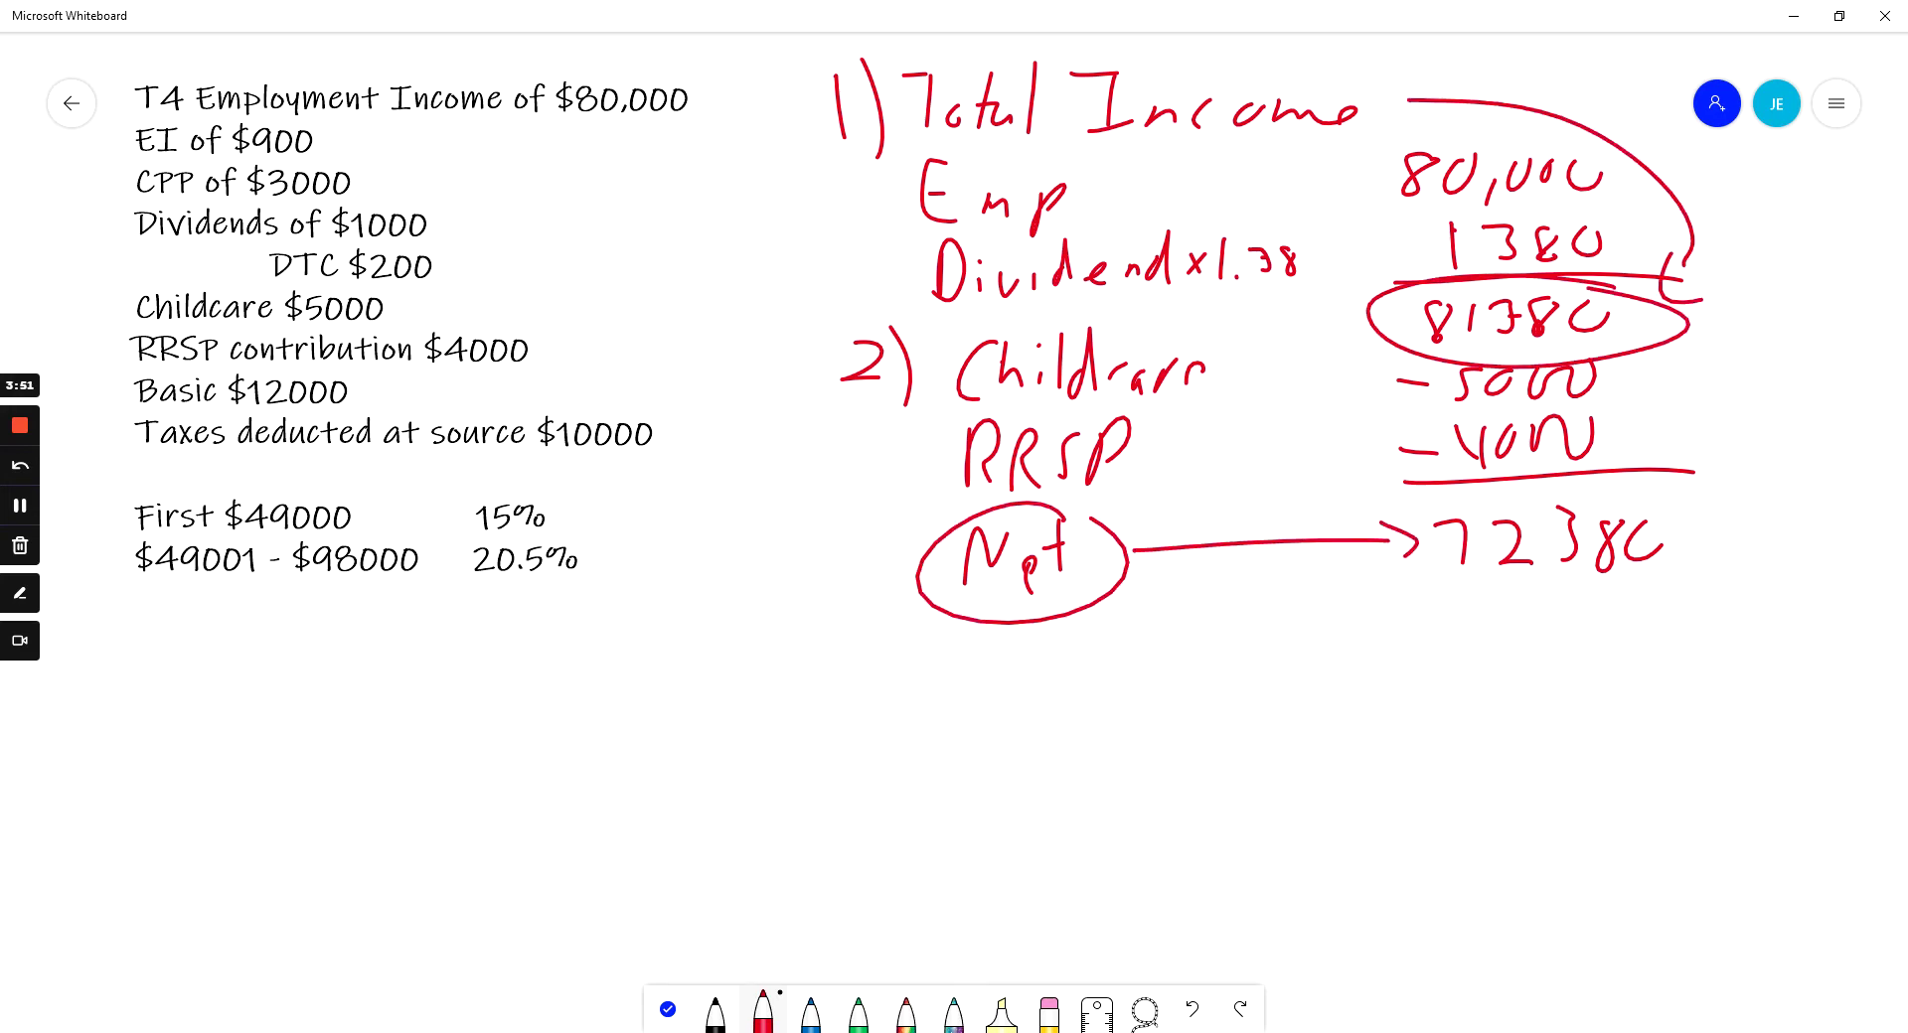
pyautogui.moveTo(858, 616)
pyautogui.mouseDown()
pyautogui.moveTo(892, 648)
pyautogui.moveTo(876, 694)
pyautogui.mouseUp()
pyautogui.moveTo(914, 608); pyautogui.dragTo(939, 666)
pyautogui.moveTo(958, 638)
pyautogui.mouseDown()
pyautogui.moveTo(1033, 624)
pyautogui.moveTo(998, 681)
pyautogui.moveTo(1065, 692)
pyautogui.mouseUp()
pyautogui.moveTo(1071, 662)
pyautogui.mouseDown()
pyautogui.moveTo(1050, 689)
pyautogui.moveTo(1105, 693)
pyautogui.mouseUp()
pyautogui.moveTo(1117, 622)
pyautogui.mouseDown()
pyautogui.moveTo(1133, 681)
pyautogui.moveTo(1150, 680)
pyautogui.mouseUp()
pyautogui.moveTo(1172, 678); pyautogui.dragTo(1262, 620)
pyautogui.moveTo(1252, 624)
pyautogui.mouseDown()
pyautogui.moveTo(1250, 679)
pyautogui.moveTo(1270, 670)
pyautogui.mouseUp()
pyautogui.moveTo(1304, 672); pyautogui.dragTo(1321, 659)
pyautogui.moveTo(1341, 643)
pyautogui.mouseDown()
pyautogui.moveTo(1360, 667)
pyautogui.moveTo(1415, 672)
pyautogui.mouseUp()
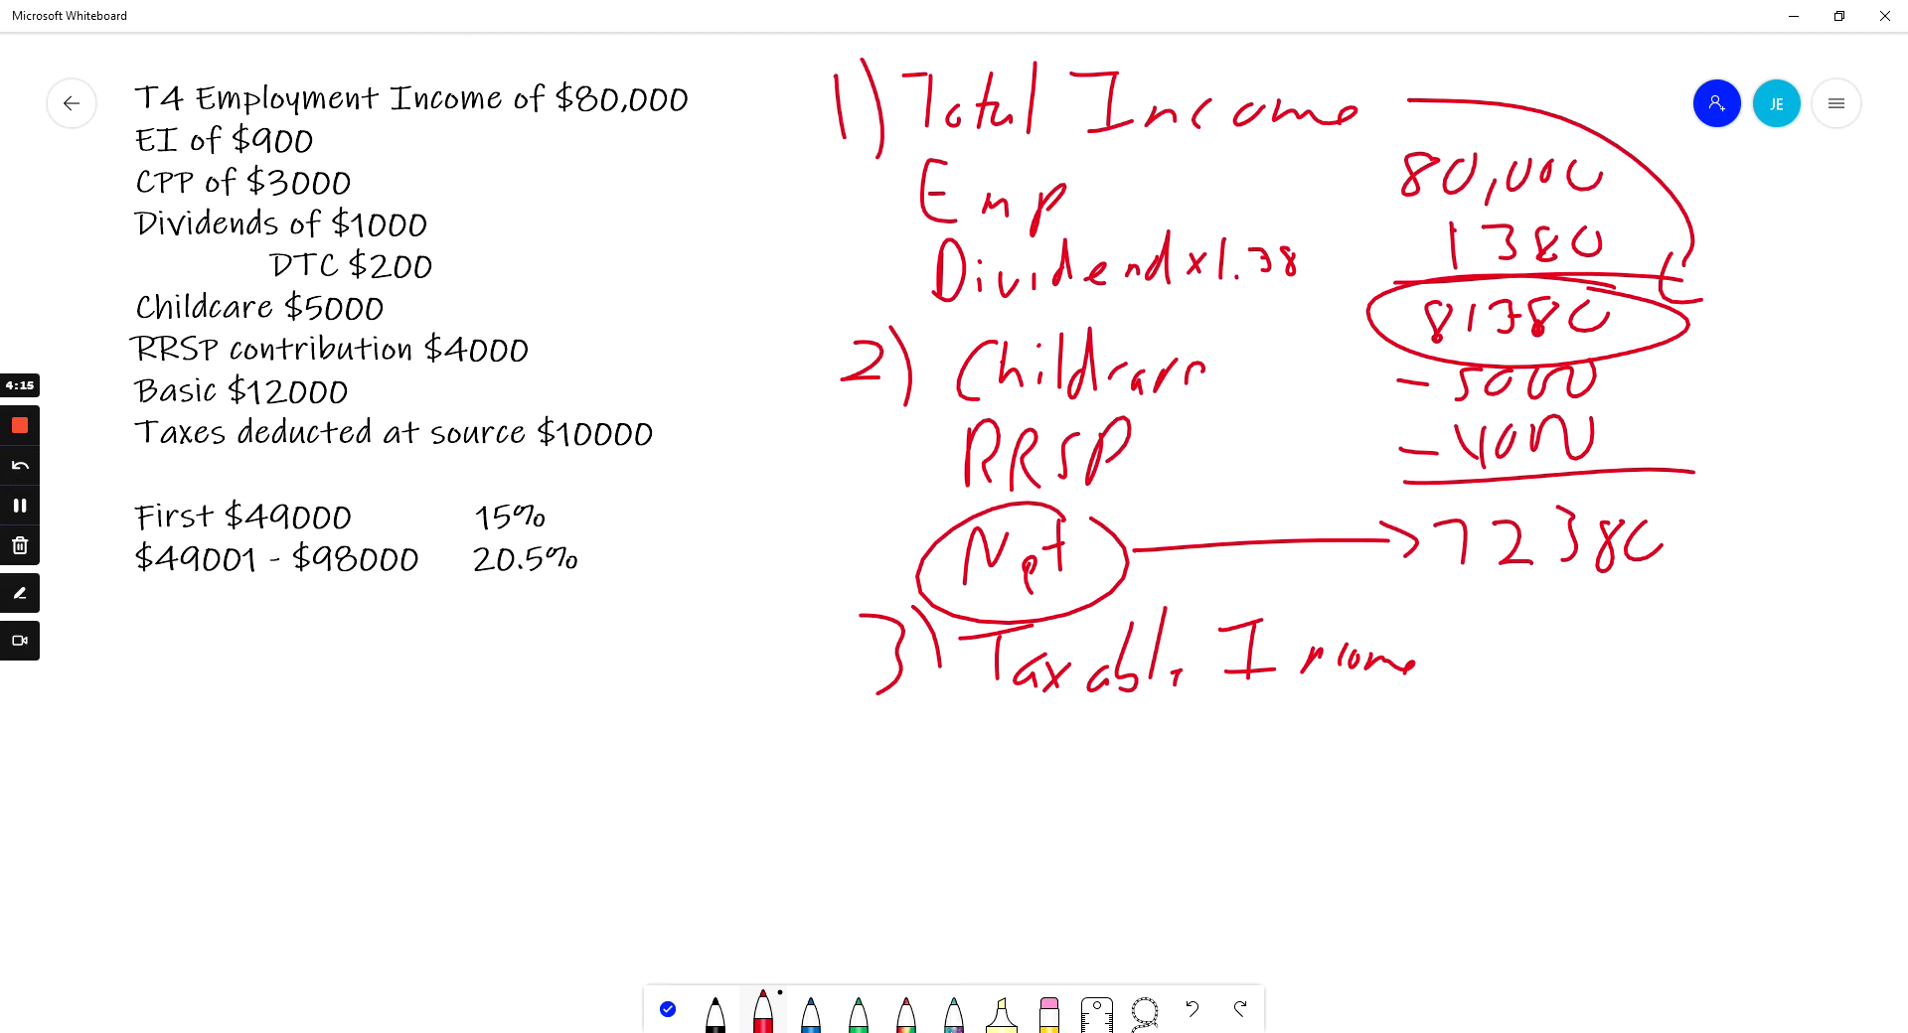
pyautogui.moveTo(1468, 628)
pyautogui.mouseDown()
pyautogui.moveTo(1489, 627)
pyautogui.moveTo(1483, 669)
pyautogui.moveTo(1568, 667)
pyautogui.moveTo(1599, 631)
pyautogui.moveTo(1582, 669)
pyautogui.mouseUp()
pyautogui.moveTo(1645, 613)
pyautogui.mouseDown()
pyautogui.moveTo(1639, 668)
pyautogui.moveTo(1679, 664)
pyautogui.moveTo(1711, 628)
pyautogui.mouseUp()
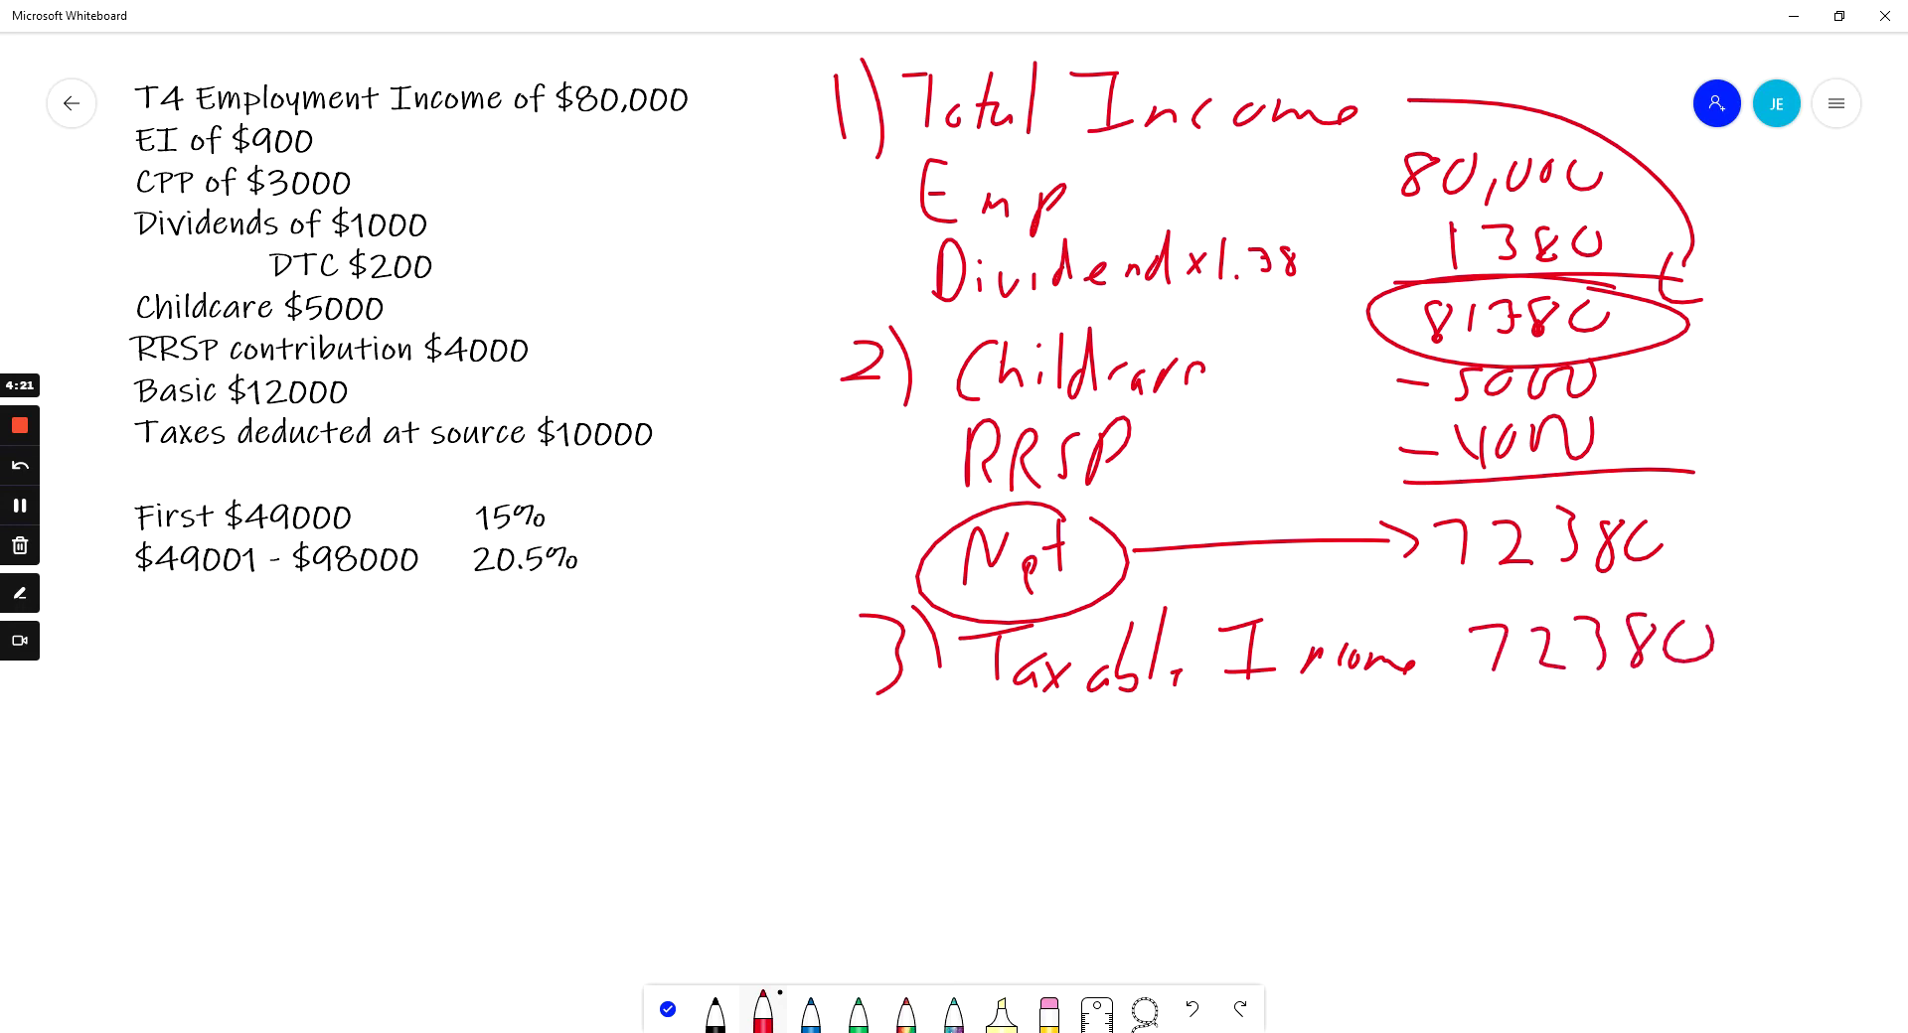
# Step: Label step 4) and write 49000 x 15% under the tax brackets
pyautogui.moveTo(885, 707); pyautogui.dragTo(897, 740)
pyautogui.moveTo(918, 704)
pyautogui.mouseDown()
pyautogui.moveTo(906, 782)
pyautogui.moveTo(956, 724)
pyautogui.moveTo(939, 796)
pyautogui.mouseUp()
pyautogui.moveTo(156, 612); pyautogui.dragTo(167, 638)
pyautogui.moveTo(181, 606); pyautogui.dragTo(170, 664)
pyautogui.moveTo(206, 614); pyautogui.dragTo(198, 663)
pyautogui.moveTo(230, 612)
pyautogui.mouseDown()
pyautogui.moveTo(227, 629)
pyautogui.moveTo(244, 621)
pyautogui.mouseUp()
pyautogui.moveTo(266, 622)
pyautogui.mouseDown()
pyautogui.moveTo(264, 646)
pyautogui.moveTo(271, 623)
pyautogui.mouseUp()
pyautogui.moveTo(288, 611)
pyautogui.mouseDown()
pyautogui.moveTo(395, 610)
pyautogui.moveTo(385, 648)
pyautogui.moveTo(459, 644)
pyautogui.mouseUp()
pyautogui.moveTo(463, 603)
pyautogui.mouseDown()
pyautogui.moveTo(485, 597)
pyautogui.moveTo(497, 648)
pyautogui.mouseUp()
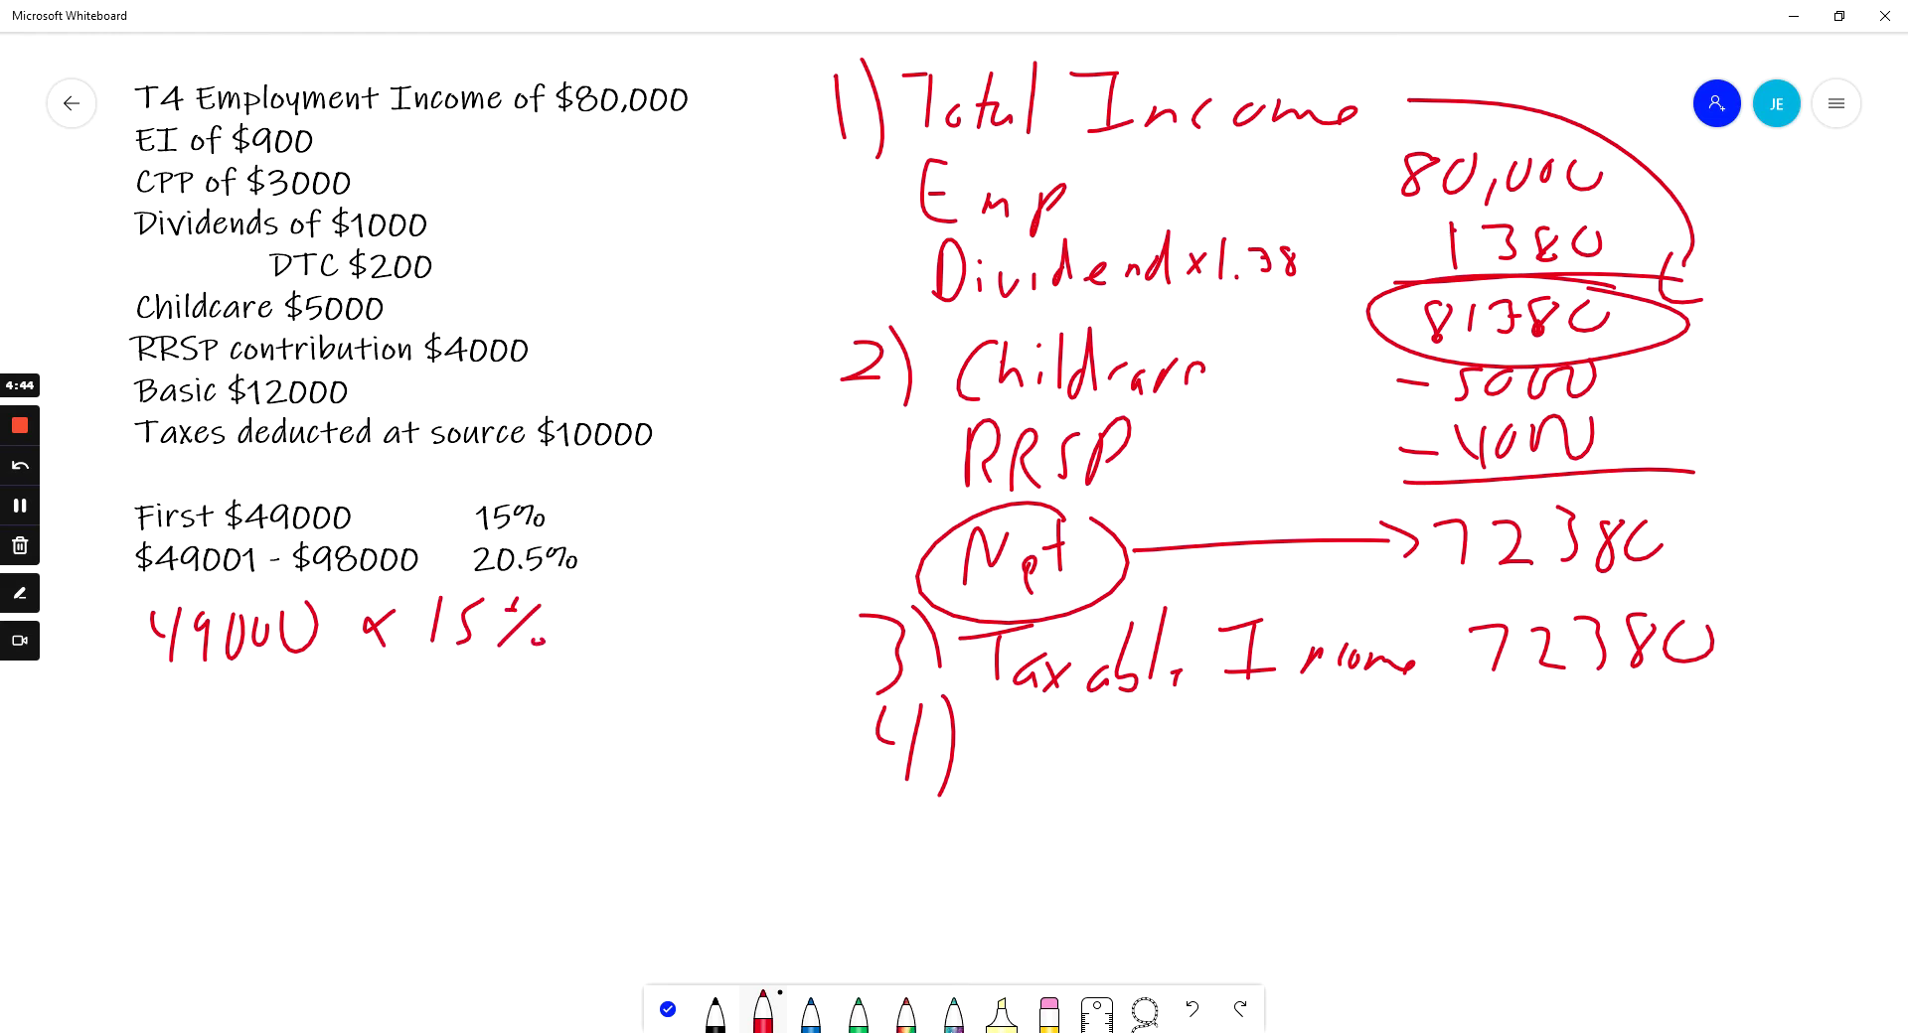
pyautogui.moveTo(106, 688)
pyautogui.mouseDown()
pyautogui.moveTo(142, 693)
pyautogui.moveTo(129, 741)
pyautogui.mouseUp()
pyautogui.moveTo(165, 698); pyautogui.dragTo(182, 733)
pyautogui.moveTo(200, 689)
pyautogui.mouseDown()
pyautogui.moveTo(218, 699)
pyautogui.moveTo(201, 740)
pyautogui.moveTo(247, 698)
pyautogui.moveTo(336, 704)
pyautogui.mouseUp()
pyautogui.click(248, 728)
pyautogui.moveTo(346, 692)
pyautogui.mouseDown()
pyautogui.moveTo(338, 726)
pyautogui.moveTo(356, 705)
pyautogui.moveTo(360, 723)
pyautogui.mouseUp()
pyautogui.moveTo(386, 697)
pyautogui.mouseDown()
pyautogui.moveTo(375, 721)
pyautogui.moveTo(437, 700)
pyautogui.moveTo(481, 726)
pyautogui.mouseUp()
pyautogui.moveTo(462, 693); pyautogui.dragTo(434, 725)
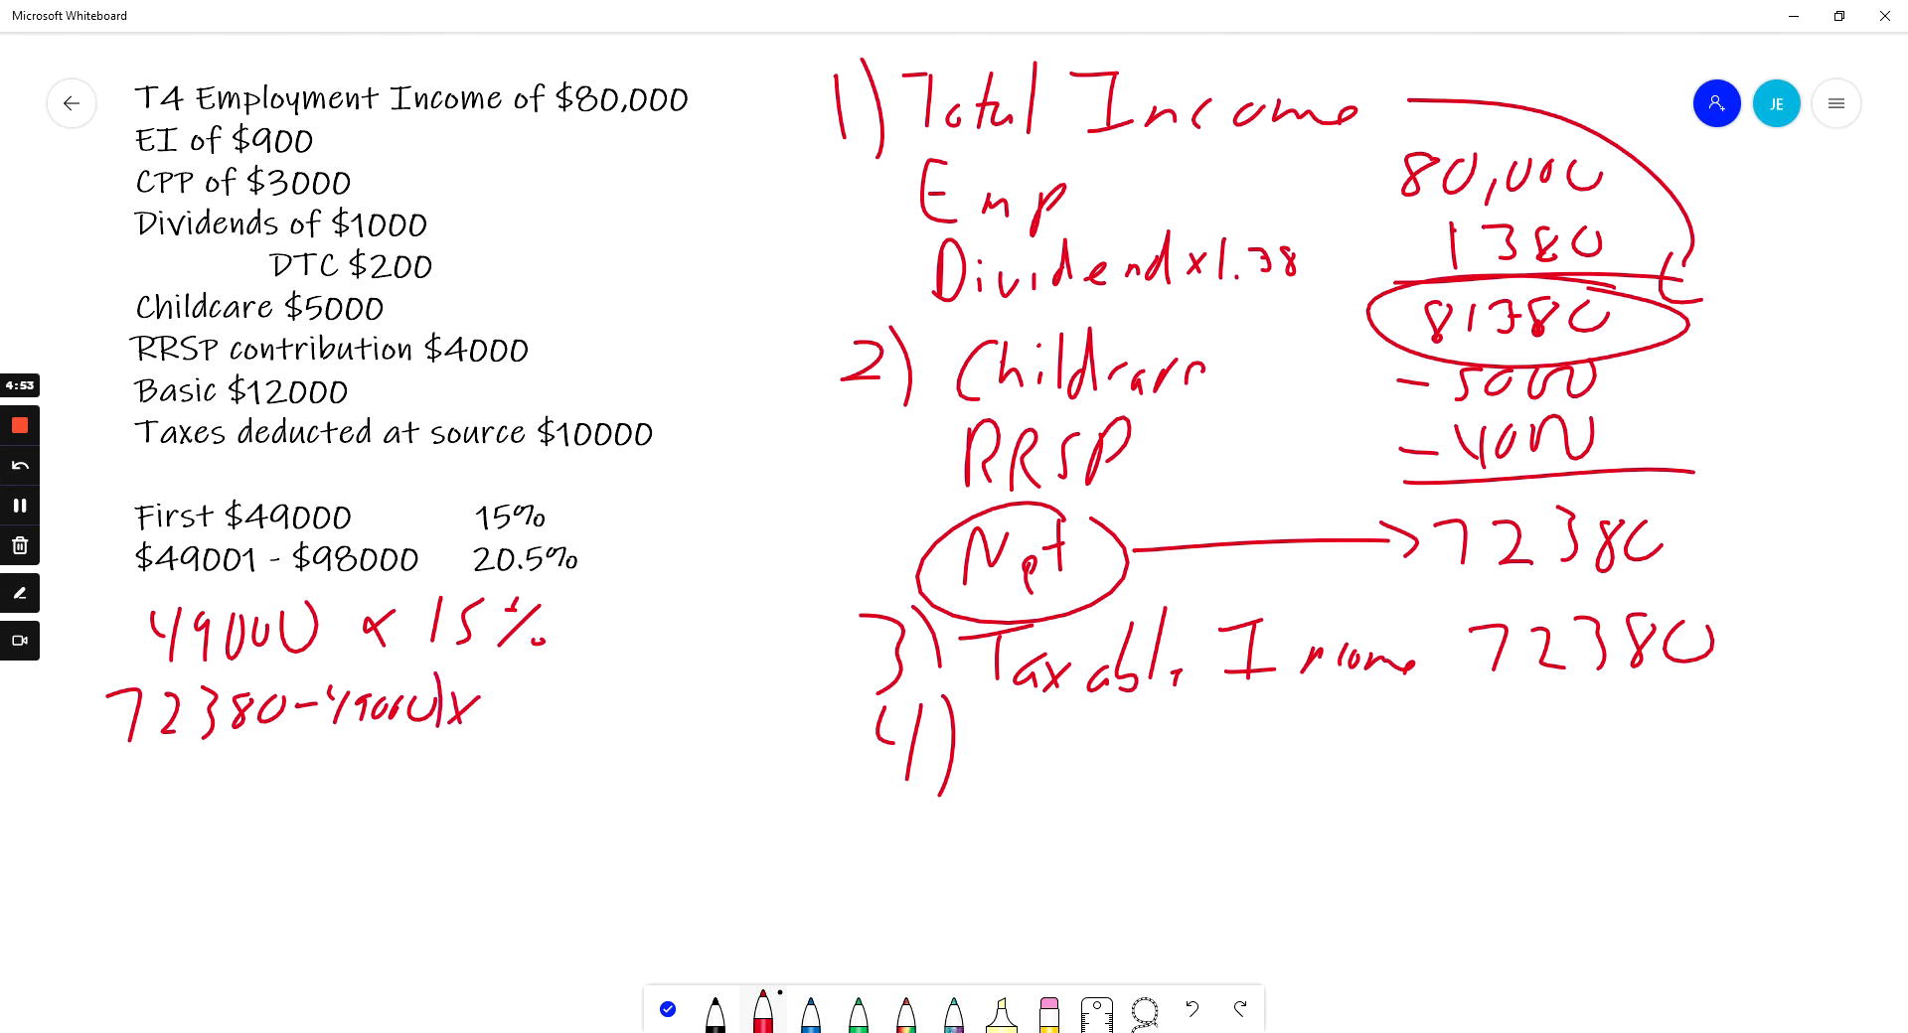
pyautogui.moveTo(116, 672); pyautogui.dragTo(88, 768)
pyautogui.moveTo(488, 683)
pyautogui.mouseDown()
pyautogui.moveTo(501, 722)
pyautogui.moveTo(581, 713)
pyautogui.moveTo(612, 673)
pyautogui.moveTo(680, 684)
pyautogui.mouseUp()
pyautogui.click(574, 704)
pyautogui.moveTo(641, 678); pyautogui.dragTo(644, 692)
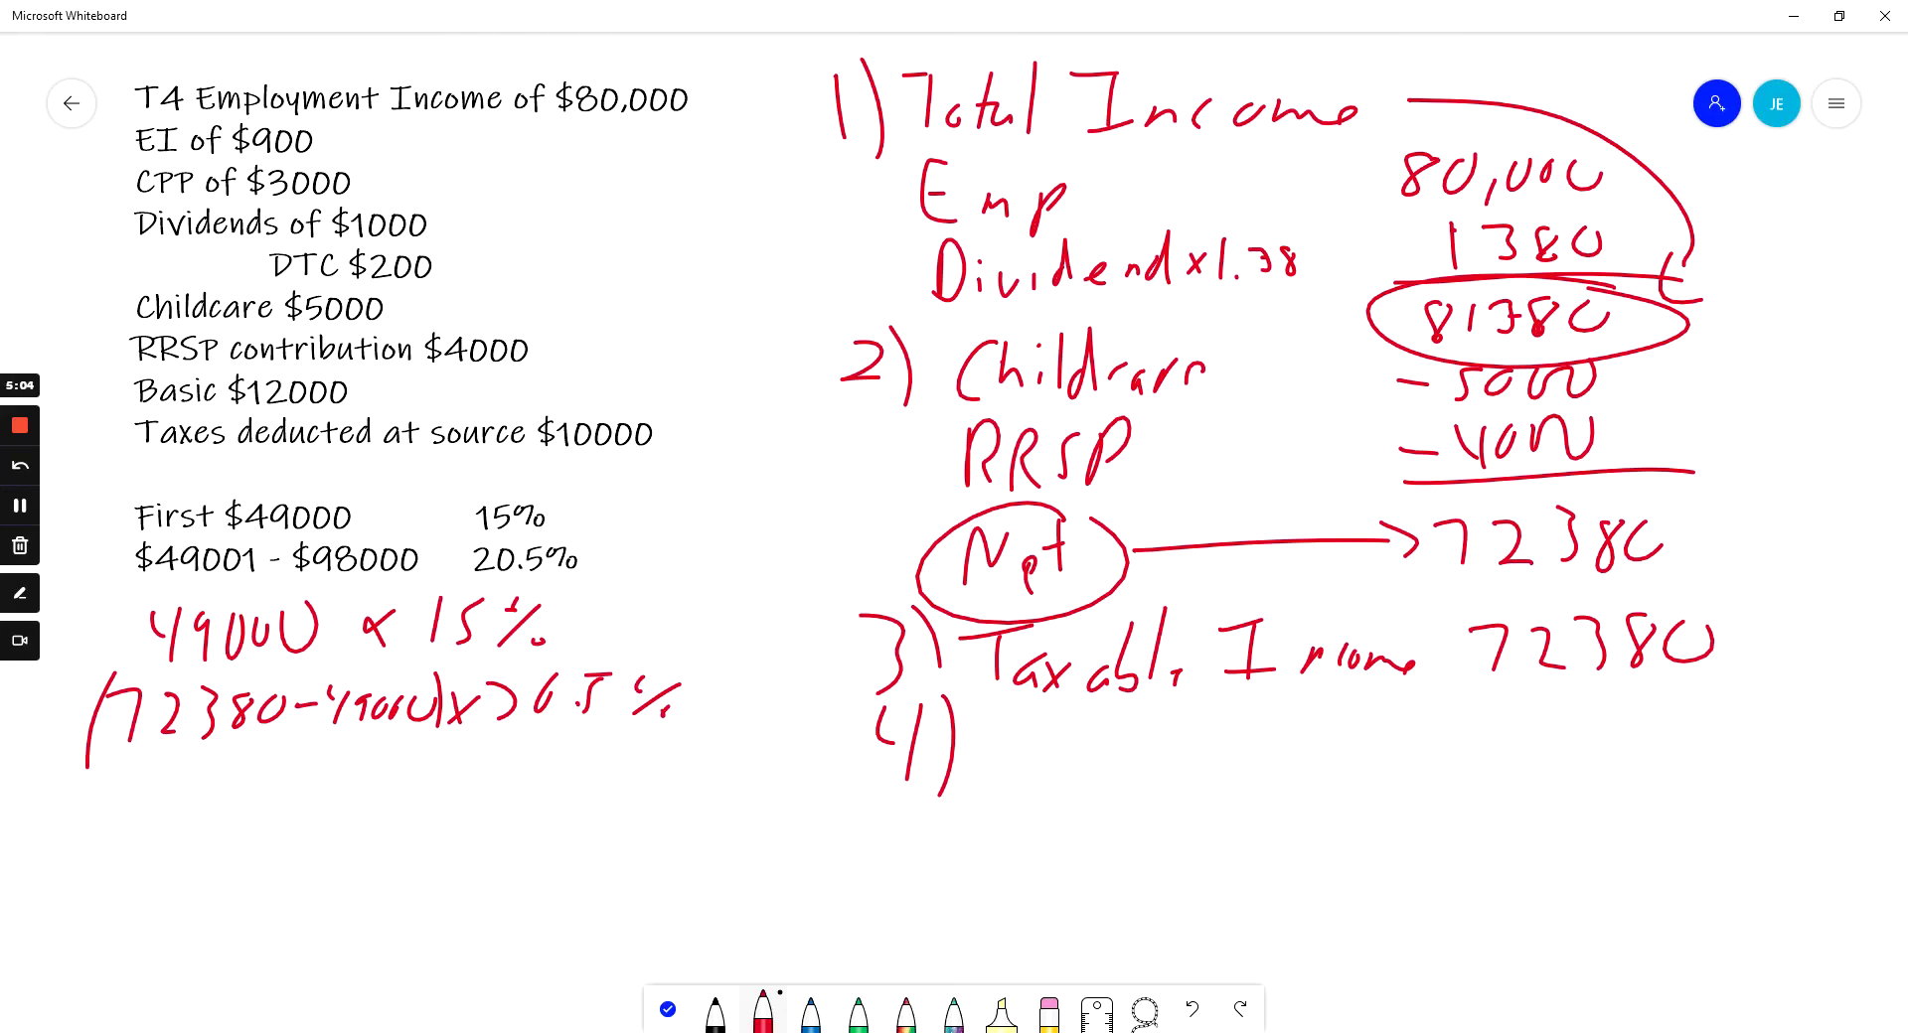
# Step: Write 7350, bracket the difference as 23380, and draw a dividing line
pyautogui.moveTo(728, 609)
pyautogui.mouseDown()
pyautogui.moveTo(765, 603)
pyautogui.moveTo(732, 661)
pyautogui.mouseUp()
pyautogui.moveTo(791, 608)
pyautogui.mouseDown()
pyautogui.moveTo(781, 666)
pyautogui.moveTo(879, 622)
pyautogui.mouseUp()
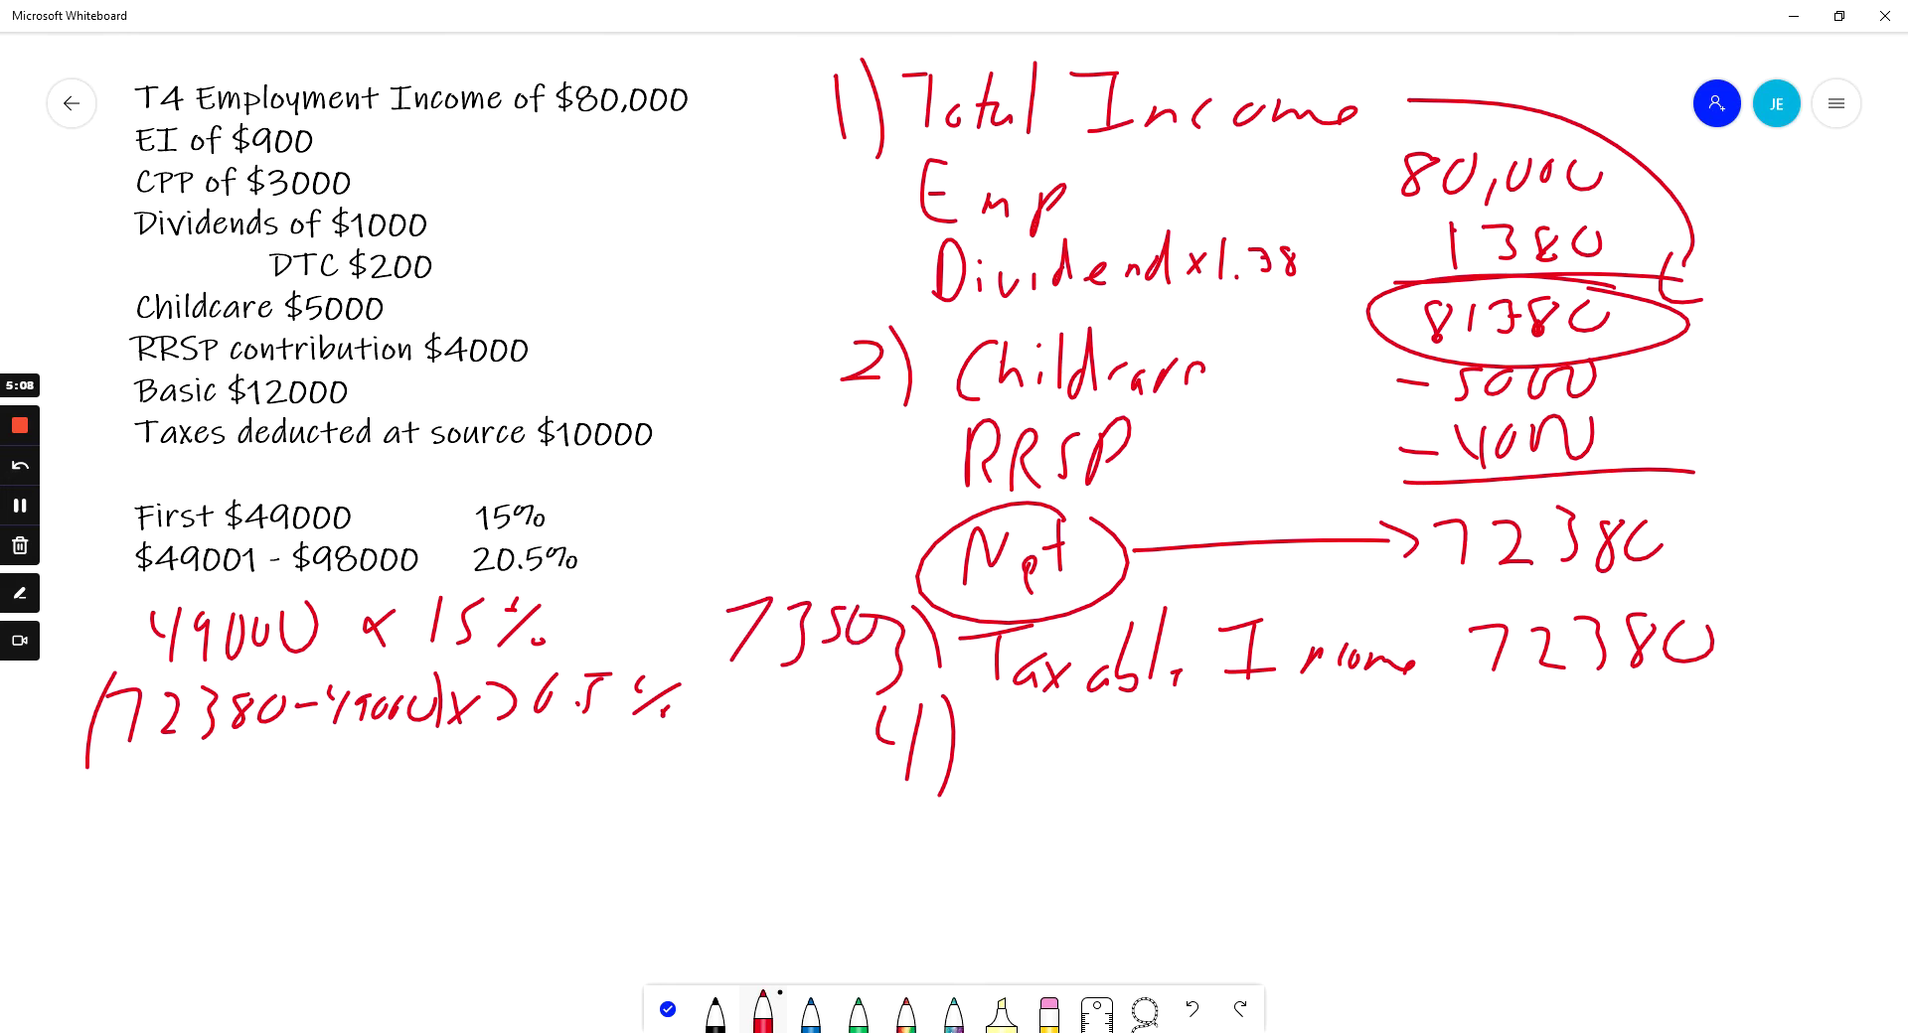
pyautogui.moveTo(105, 753)
pyautogui.mouseDown()
pyautogui.moveTo(189, 780)
pyautogui.moveTo(439, 755)
pyautogui.mouseUp()
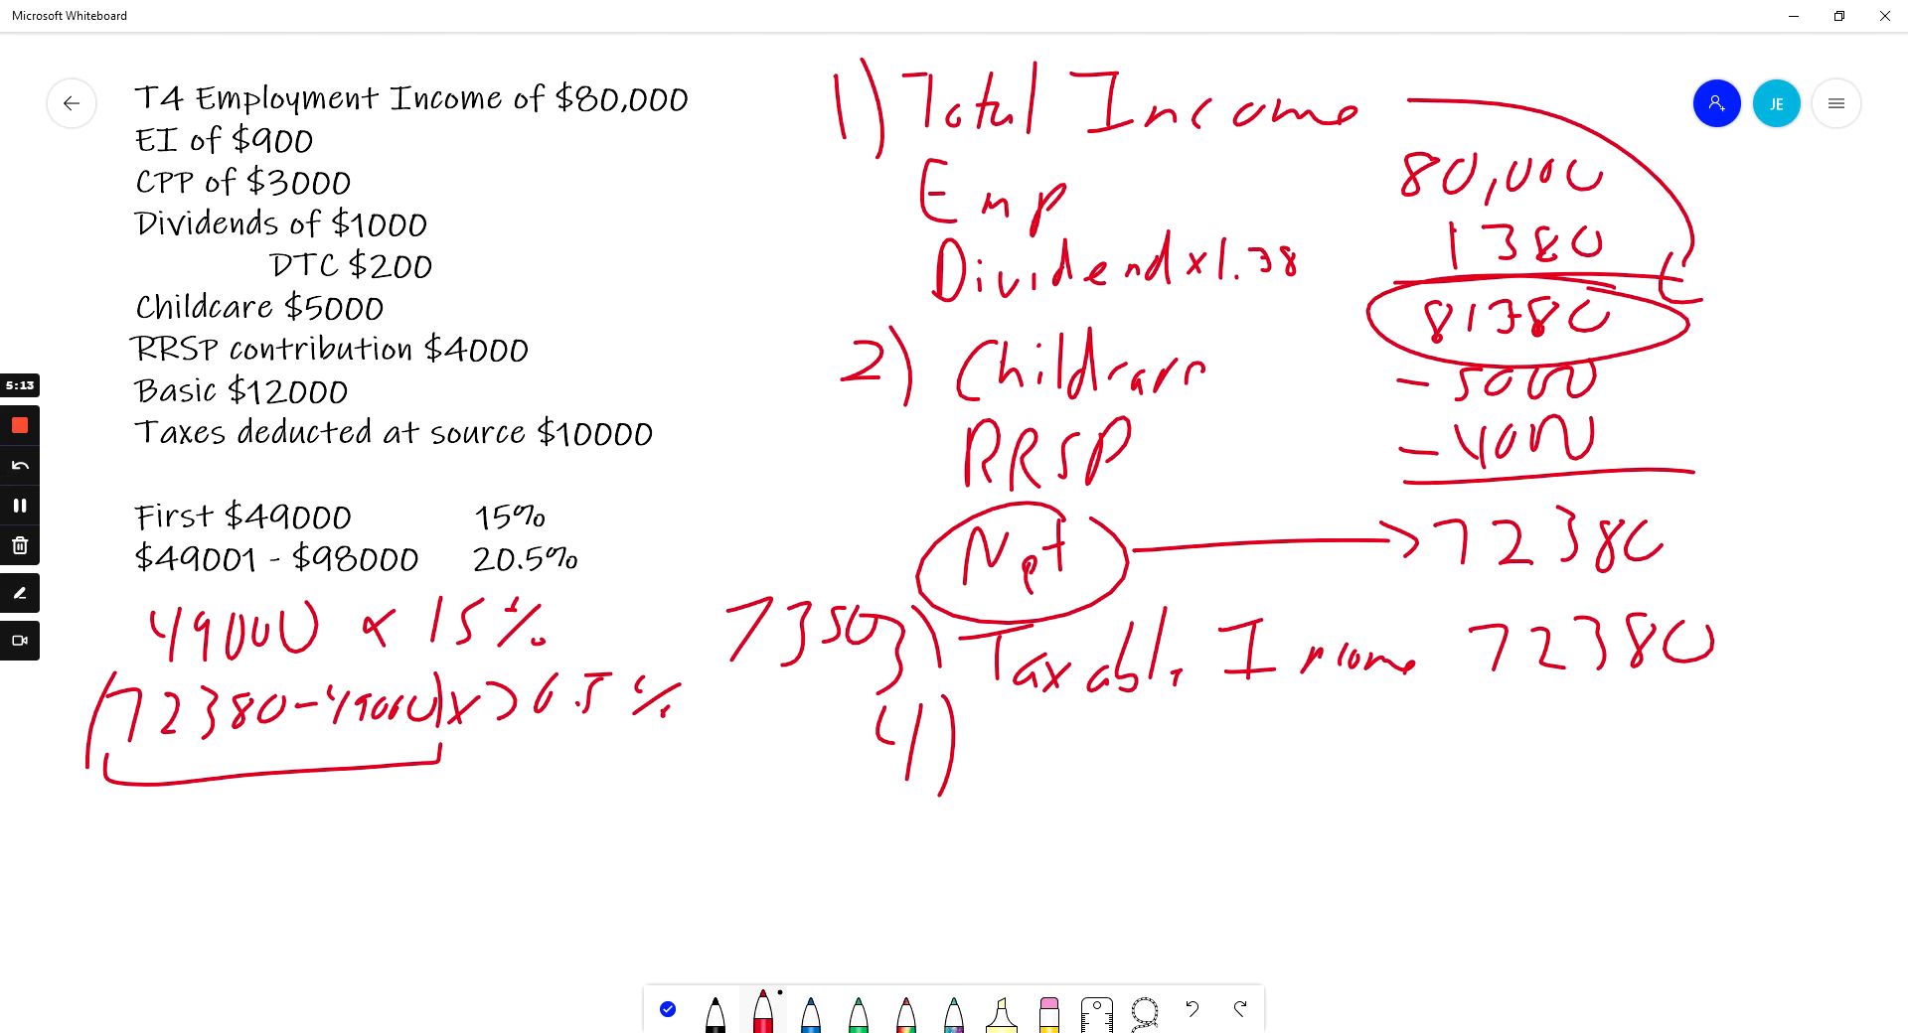
pyautogui.moveTo(183, 803)
pyautogui.mouseDown()
pyautogui.moveTo(220, 835)
pyautogui.moveTo(266, 809)
pyautogui.moveTo(261, 828)
pyautogui.moveTo(350, 811)
pyautogui.mouseUp()
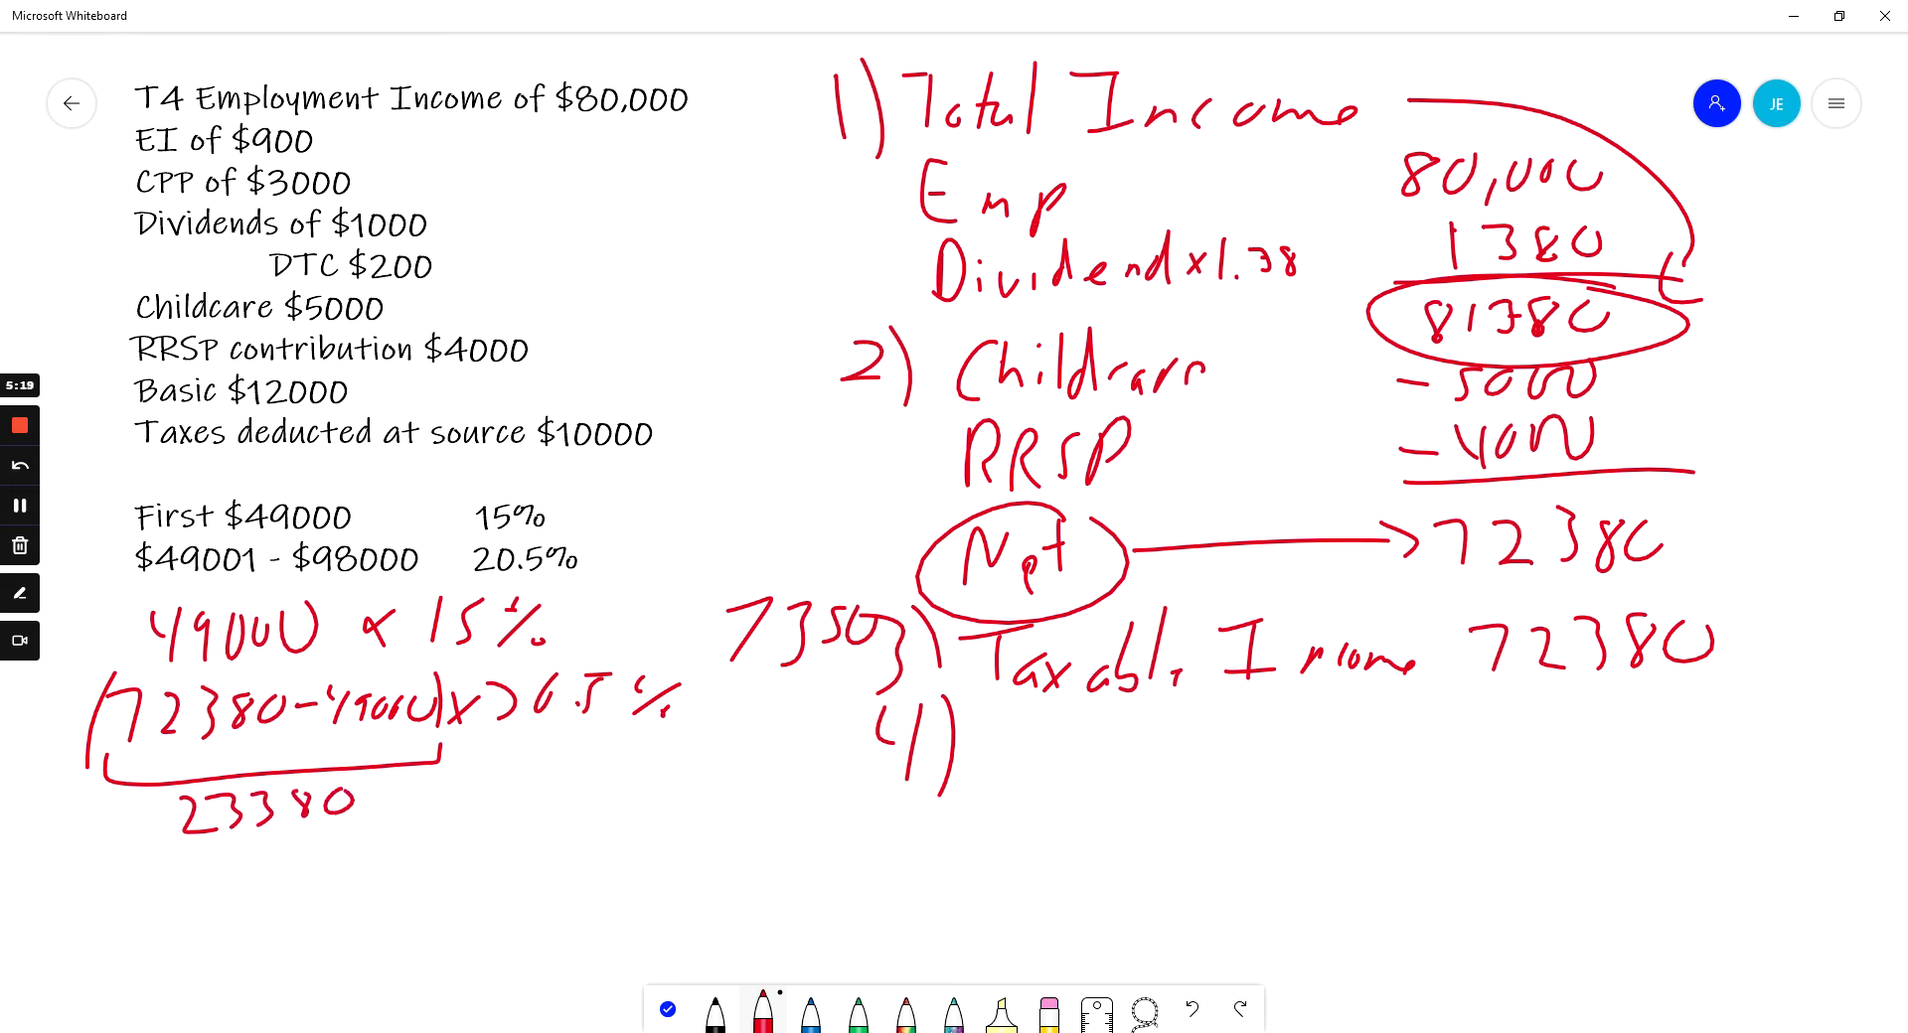
pyautogui.moveTo(880, 574); pyautogui.dragTo(870, 813)
# Step: Write 4792.90 under 7350, underline both, and total them as 12142.90
pyautogui.moveTo(735, 680); pyautogui.dragTo(725, 700)
pyautogui.moveTo(755, 672)
pyautogui.mouseDown()
pyautogui.moveTo(752, 711)
pyautogui.moveTo(775, 677)
pyautogui.moveTo(771, 711)
pyautogui.moveTo(751, 696)
pyautogui.moveTo(848, 702)
pyautogui.mouseUp()
pyautogui.moveTo(863, 680); pyautogui.dragTo(875, 692)
pyautogui.moveTo(880, 685); pyautogui.dragTo(873, 700)
pyautogui.moveTo(717, 726); pyautogui.dragTo(920, 701)
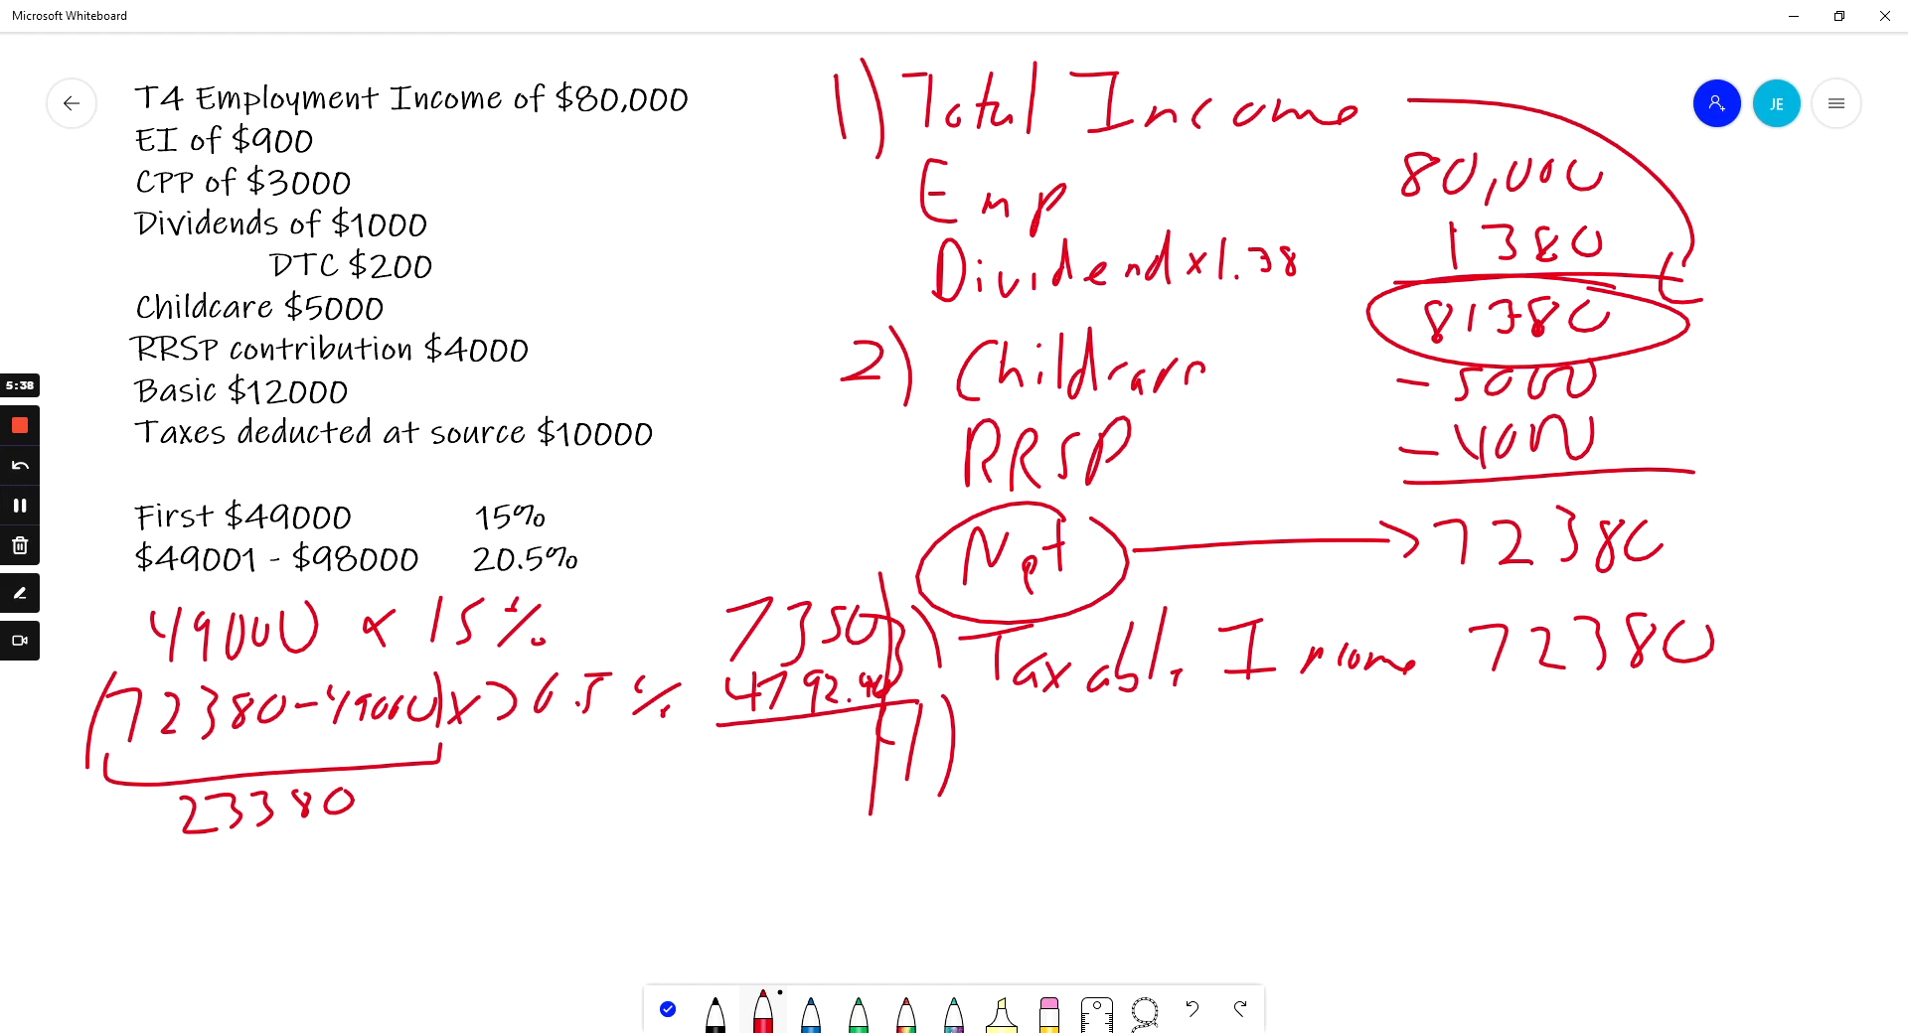
pyautogui.moveTo(731, 754)
pyautogui.mouseDown()
pyautogui.moveTo(730, 789)
pyautogui.moveTo(766, 774)
pyautogui.moveTo(784, 790)
pyautogui.moveTo(813, 755)
pyautogui.moveTo(805, 772)
pyautogui.mouseUp()
pyautogui.moveTo(824, 736)
pyautogui.mouseDown()
pyautogui.moveTo(835, 763)
pyautogui.moveTo(881, 757)
pyautogui.mouseUp()
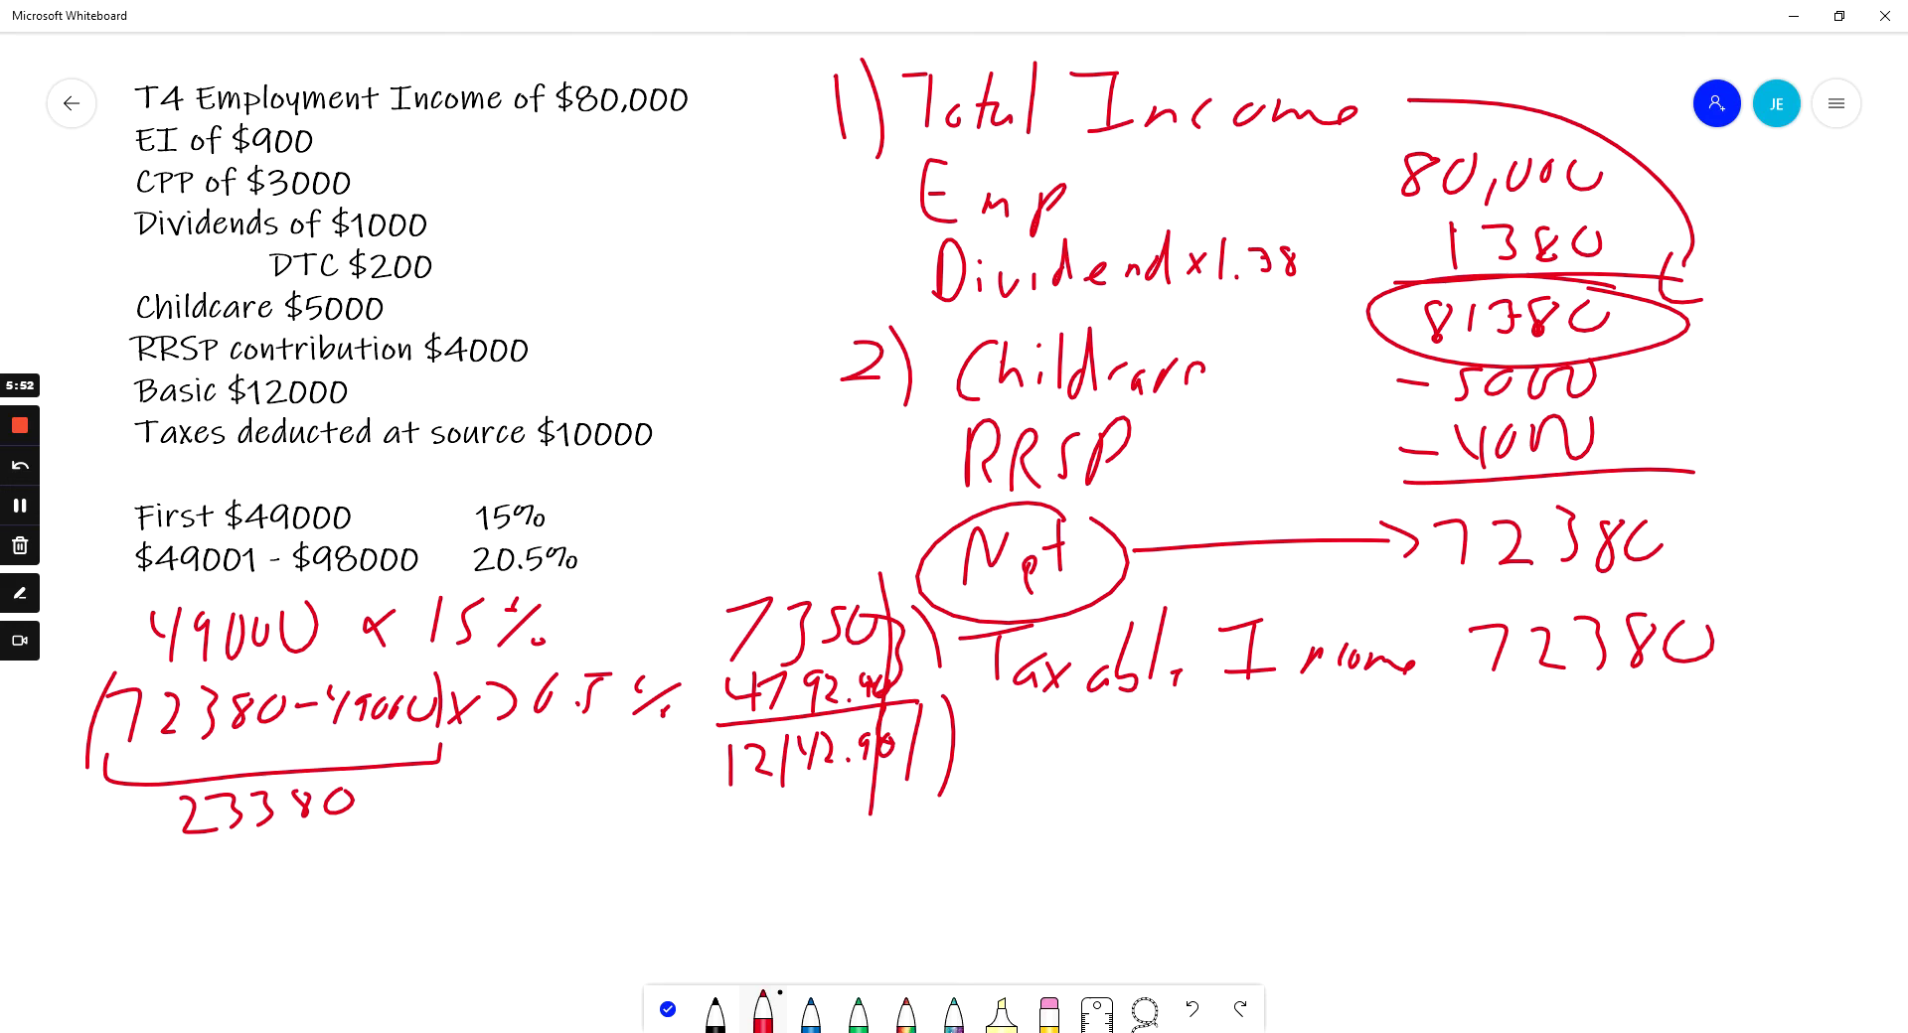
# Step: Arrow 12142.90 across to the right, label step 5), and circle $900 and $3000
pyautogui.moveTo(914, 760); pyautogui.dragTo(1451, 727)
pyautogui.moveTo(1446, 716)
pyautogui.mouseDown()
pyautogui.moveTo(1473, 736)
pyautogui.moveTo(1462, 763)
pyautogui.mouseUp()
pyautogui.moveTo(927, 757)
pyautogui.mouseDown()
pyautogui.moveTo(1422, 732)
pyautogui.moveTo(1505, 736)
pyautogui.moveTo(1501, 757)
pyautogui.mouseUp()
pyautogui.moveTo(1525, 711)
pyautogui.mouseDown()
pyautogui.moveTo(1528, 751)
pyautogui.moveTo(1567, 748)
pyautogui.mouseUp()
pyautogui.moveTo(1588, 706); pyautogui.dragTo(1597, 726)
pyautogui.moveTo(1609, 707)
pyautogui.mouseDown()
pyautogui.moveTo(1600, 748)
pyautogui.moveTo(1701, 732)
pyautogui.mouseUp()
pyautogui.click(1659, 737)
pyautogui.moveTo(1728, 717); pyautogui.dragTo(1727, 720)
pyautogui.moveTo(914, 798)
pyautogui.mouseDown()
pyautogui.moveTo(885, 809)
pyautogui.moveTo(890, 847)
pyautogui.moveTo(924, 864)
pyautogui.mouseUp()
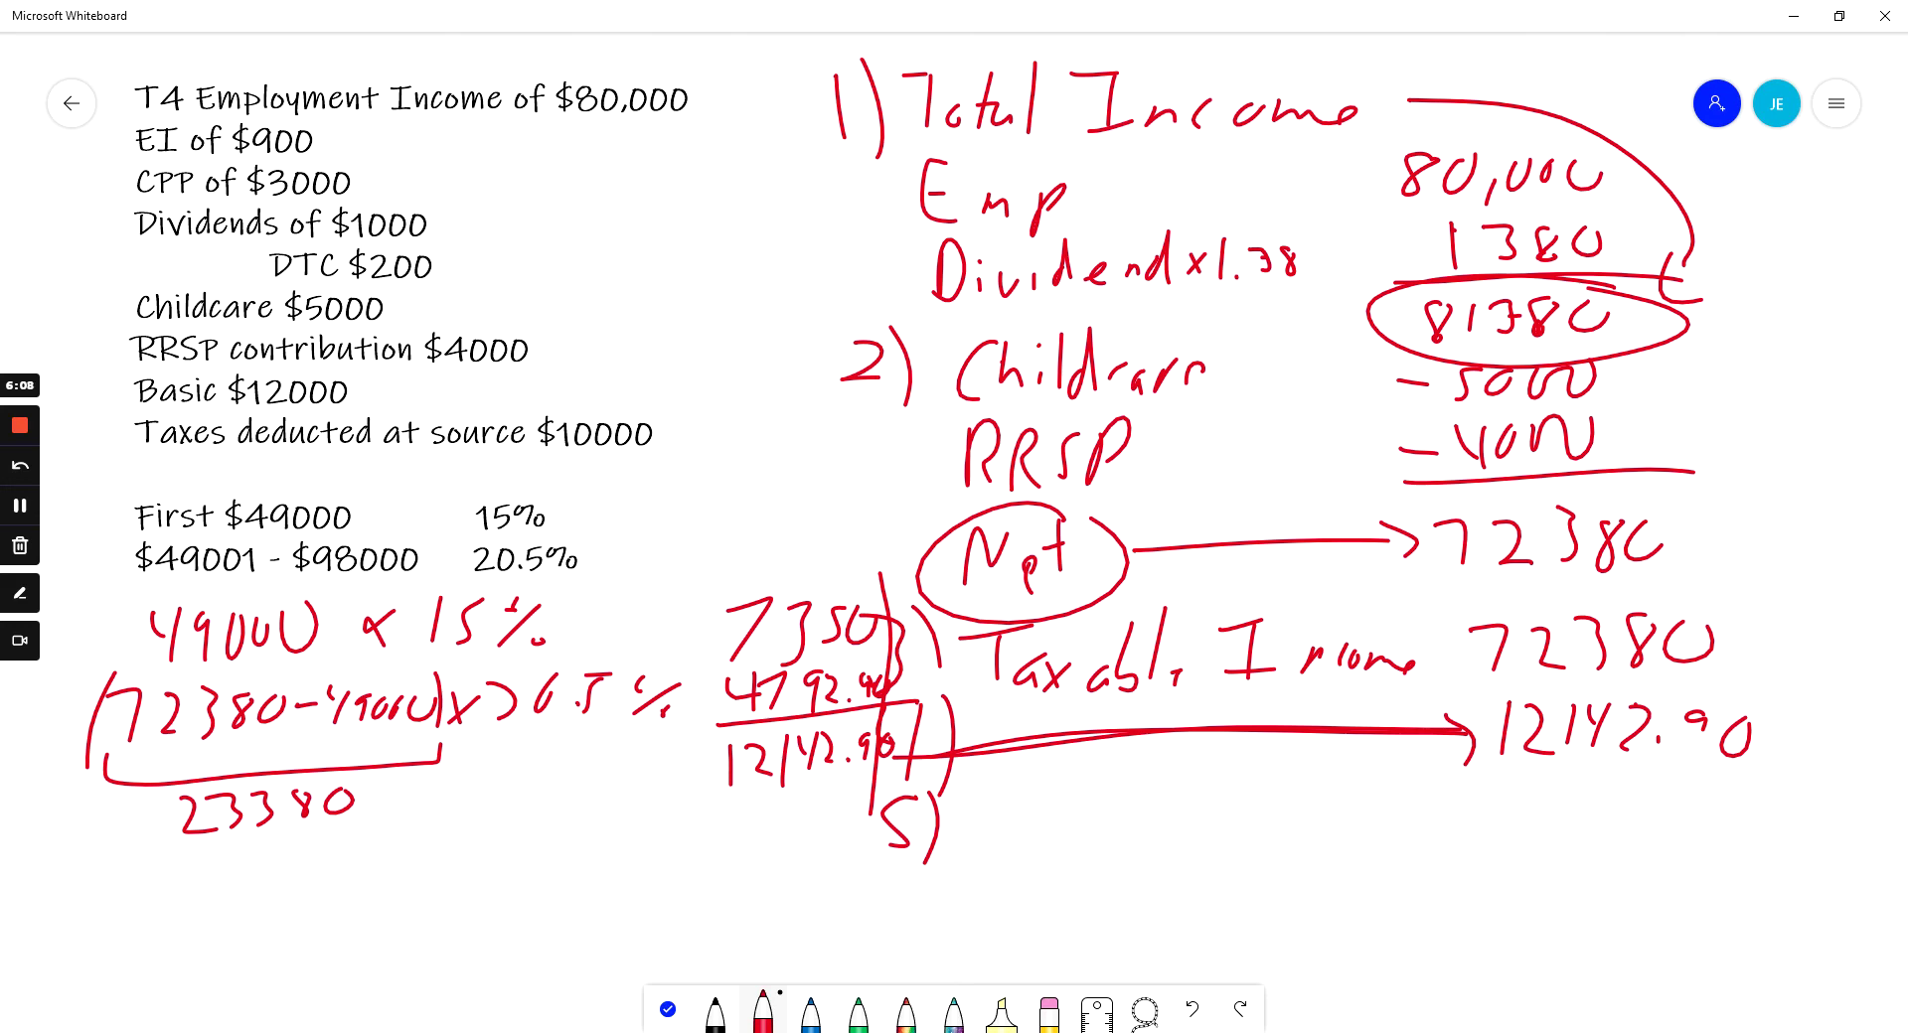
pyautogui.moveTo(325, 113)
pyautogui.mouseDown()
pyautogui.moveTo(320, 205)
pyautogui.moveTo(338, 163)
pyautogui.mouseUp()
# Step: Circle $200 and $12000, then write 'Credits (900+3000+12000)'
pyautogui.moveTo(447, 244)
pyautogui.mouseDown()
pyautogui.moveTo(329, 266)
pyautogui.moveTo(459, 247)
pyautogui.mouseUp()
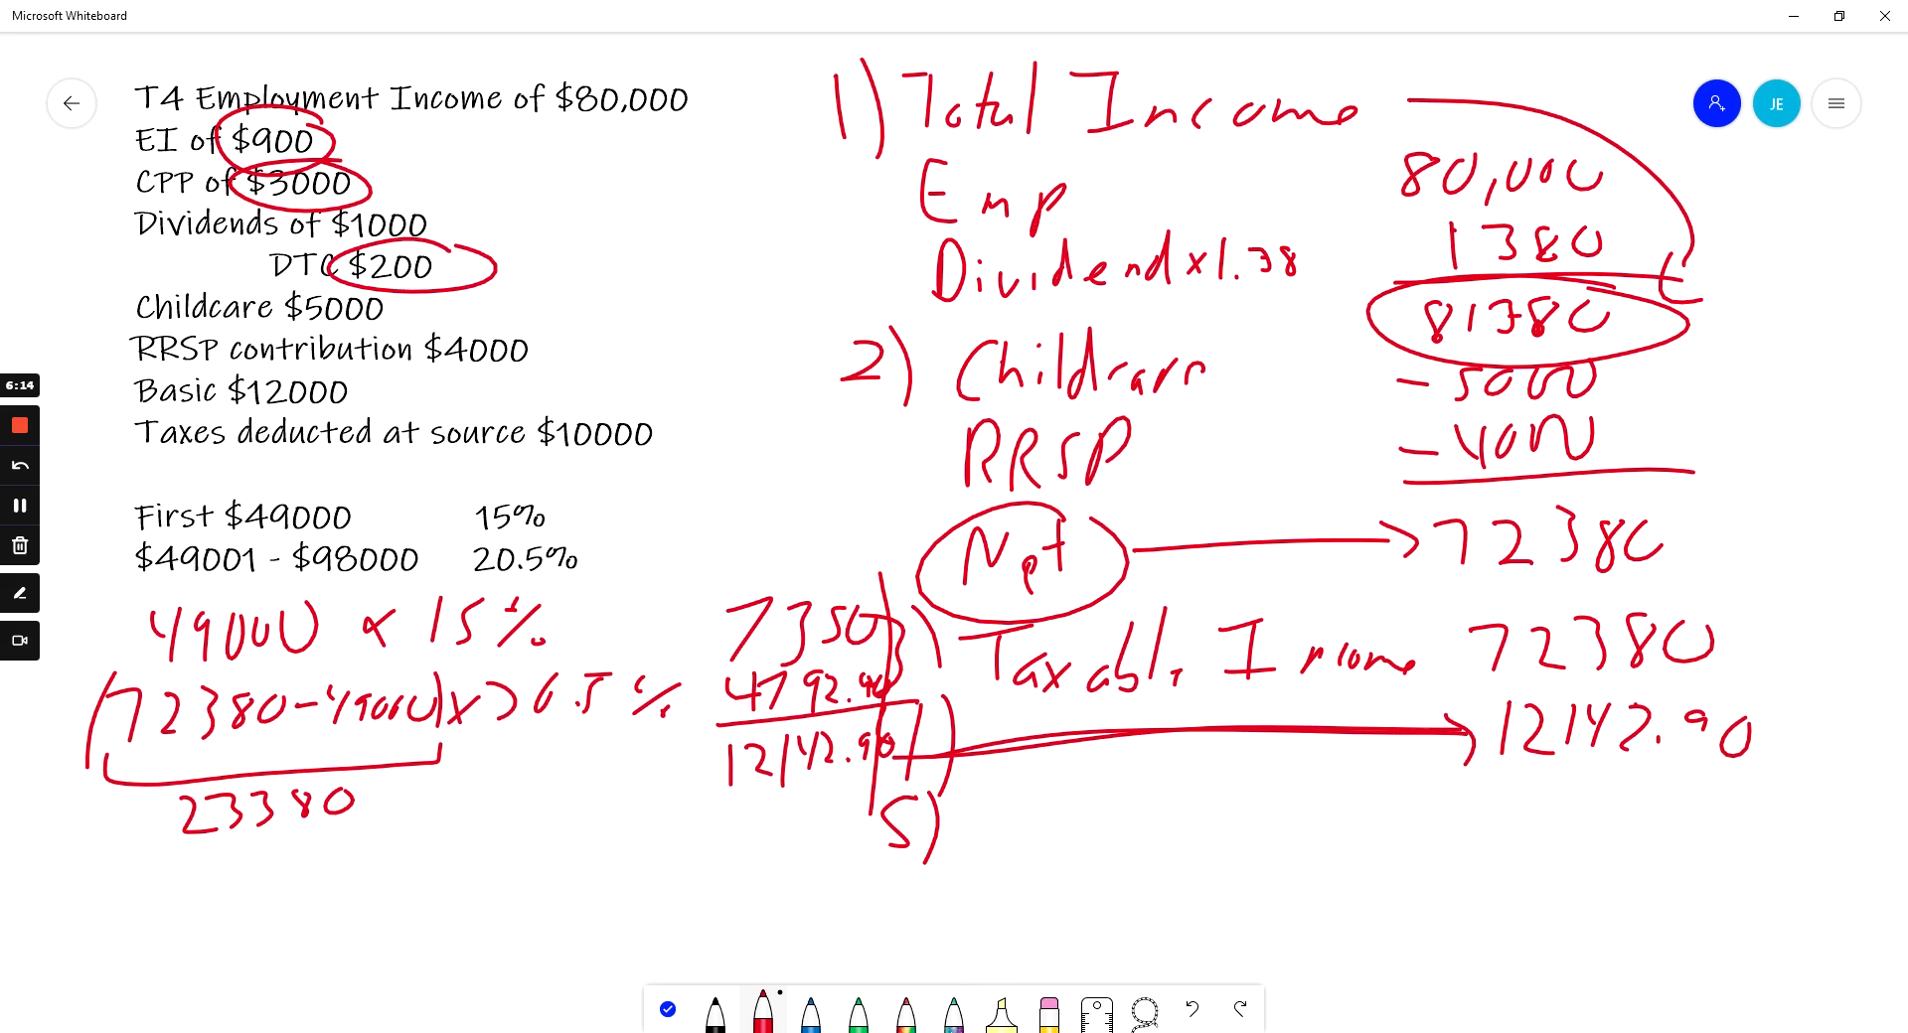
pyautogui.moveTo(340, 366)
pyautogui.mouseDown()
pyautogui.moveTo(310, 366)
pyautogui.moveTo(373, 372)
pyautogui.mouseUp()
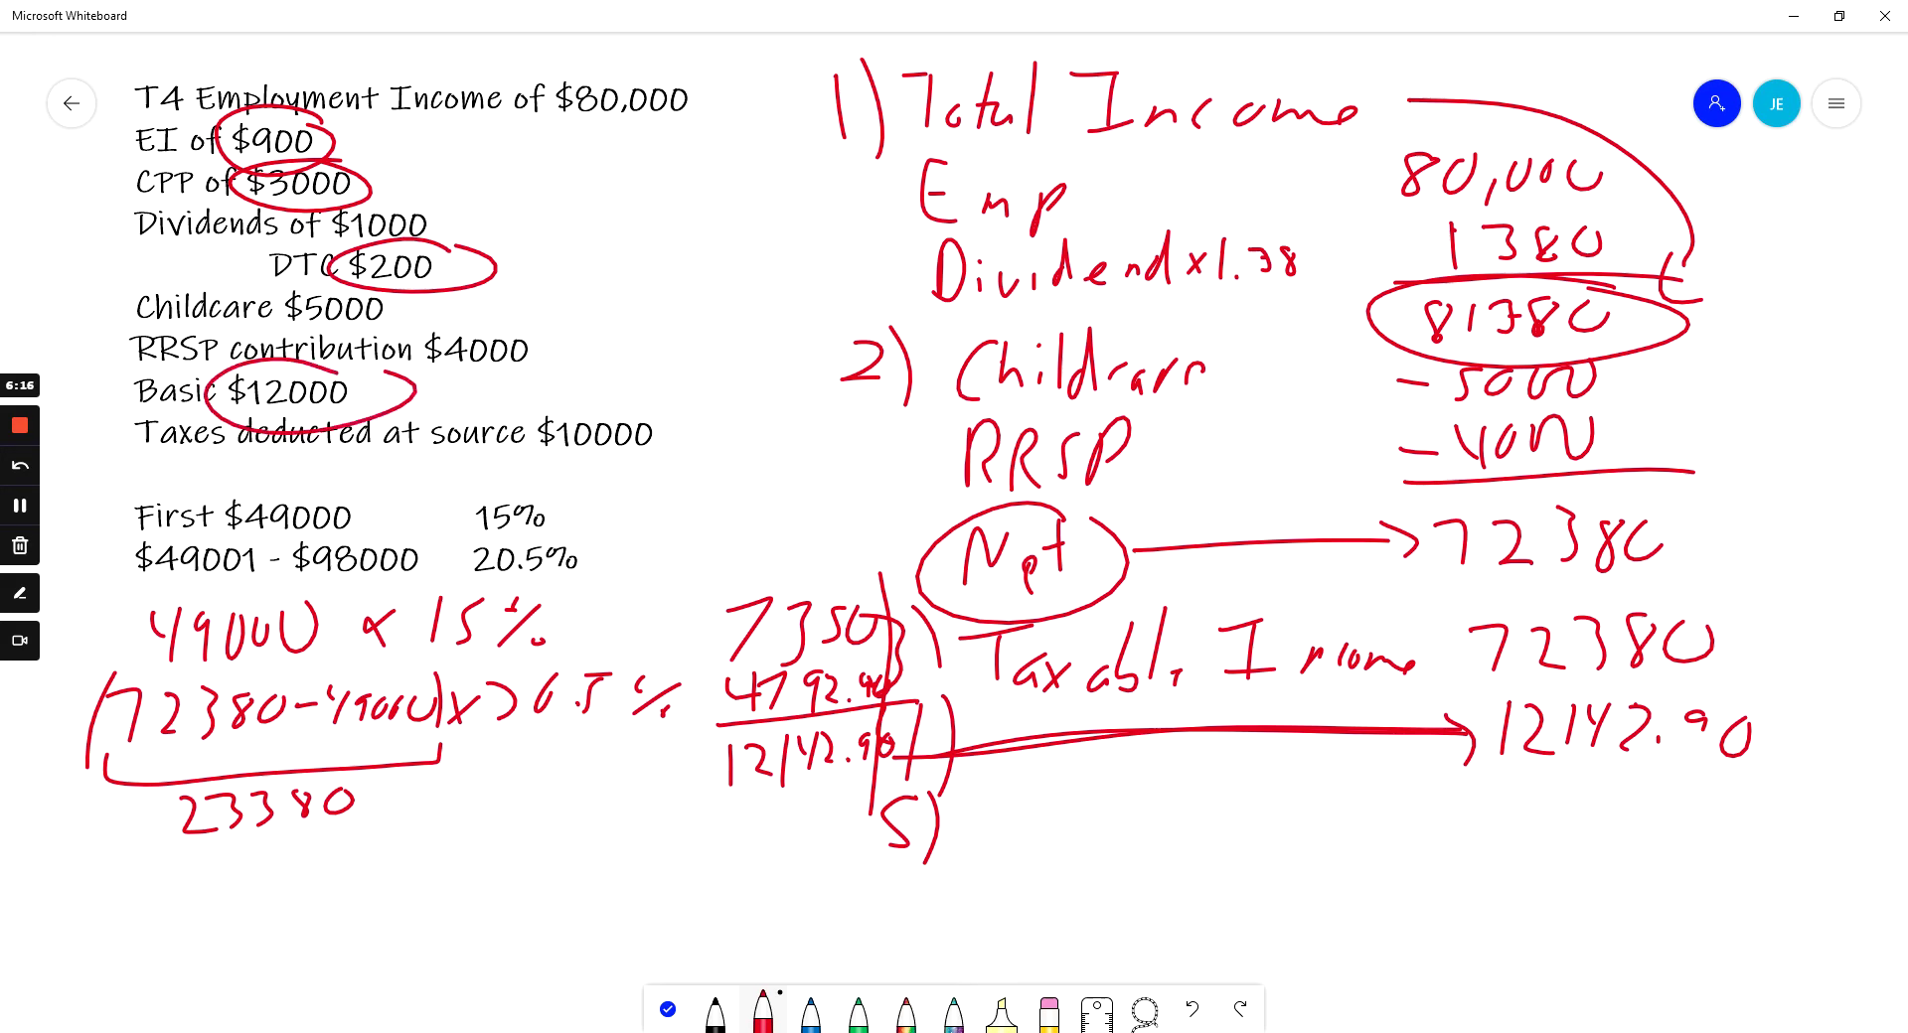
pyautogui.moveTo(120, 853)
pyautogui.mouseDown()
pyautogui.moveTo(100, 906)
pyautogui.moveTo(157, 882)
pyautogui.mouseUp()
pyautogui.moveTo(181, 889); pyautogui.dragTo(232, 899)
pyautogui.moveTo(249, 882); pyautogui.dragTo(275, 897)
pyautogui.moveTo(278, 872)
pyautogui.mouseDown()
pyautogui.moveTo(316, 863)
pyautogui.moveTo(296, 892)
pyautogui.moveTo(358, 869)
pyautogui.moveTo(366, 898)
pyautogui.mouseUp()
pyautogui.moveTo(390, 857)
pyautogui.mouseDown()
pyautogui.moveTo(378, 890)
pyautogui.moveTo(394, 861)
pyautogui.mouseUp()
pyautogui.moveTo(409, 861)
pyautogui.mouseDown()
pyautogui.moveTo(443, 890)
pyautogui.moveTo(485, 867)
pyautogui.moveTo(467, 892)
pyautogui.mouseUp()
pyautogui.moveTo(504, 850); pyautogui.dragTo(527, 847)
pyautogui.moveTo(533, 857); pyautogui.dragTo(527, 879)
pyautogui.moveTo(562, 845)
pyautogui.mouseDown()
pyautogui.moveTo(550, 875)
pyautogui.moveTo(574, 846)
pyautogui.moveTo(619, 879)
pyautogui.moveTo(718, 853)
pyautogui.moveTo(730, 885)
pyautogui.mouseUp()
pyautogui.moveTo(362, 823); pyautogui.dragTo(348, 899)
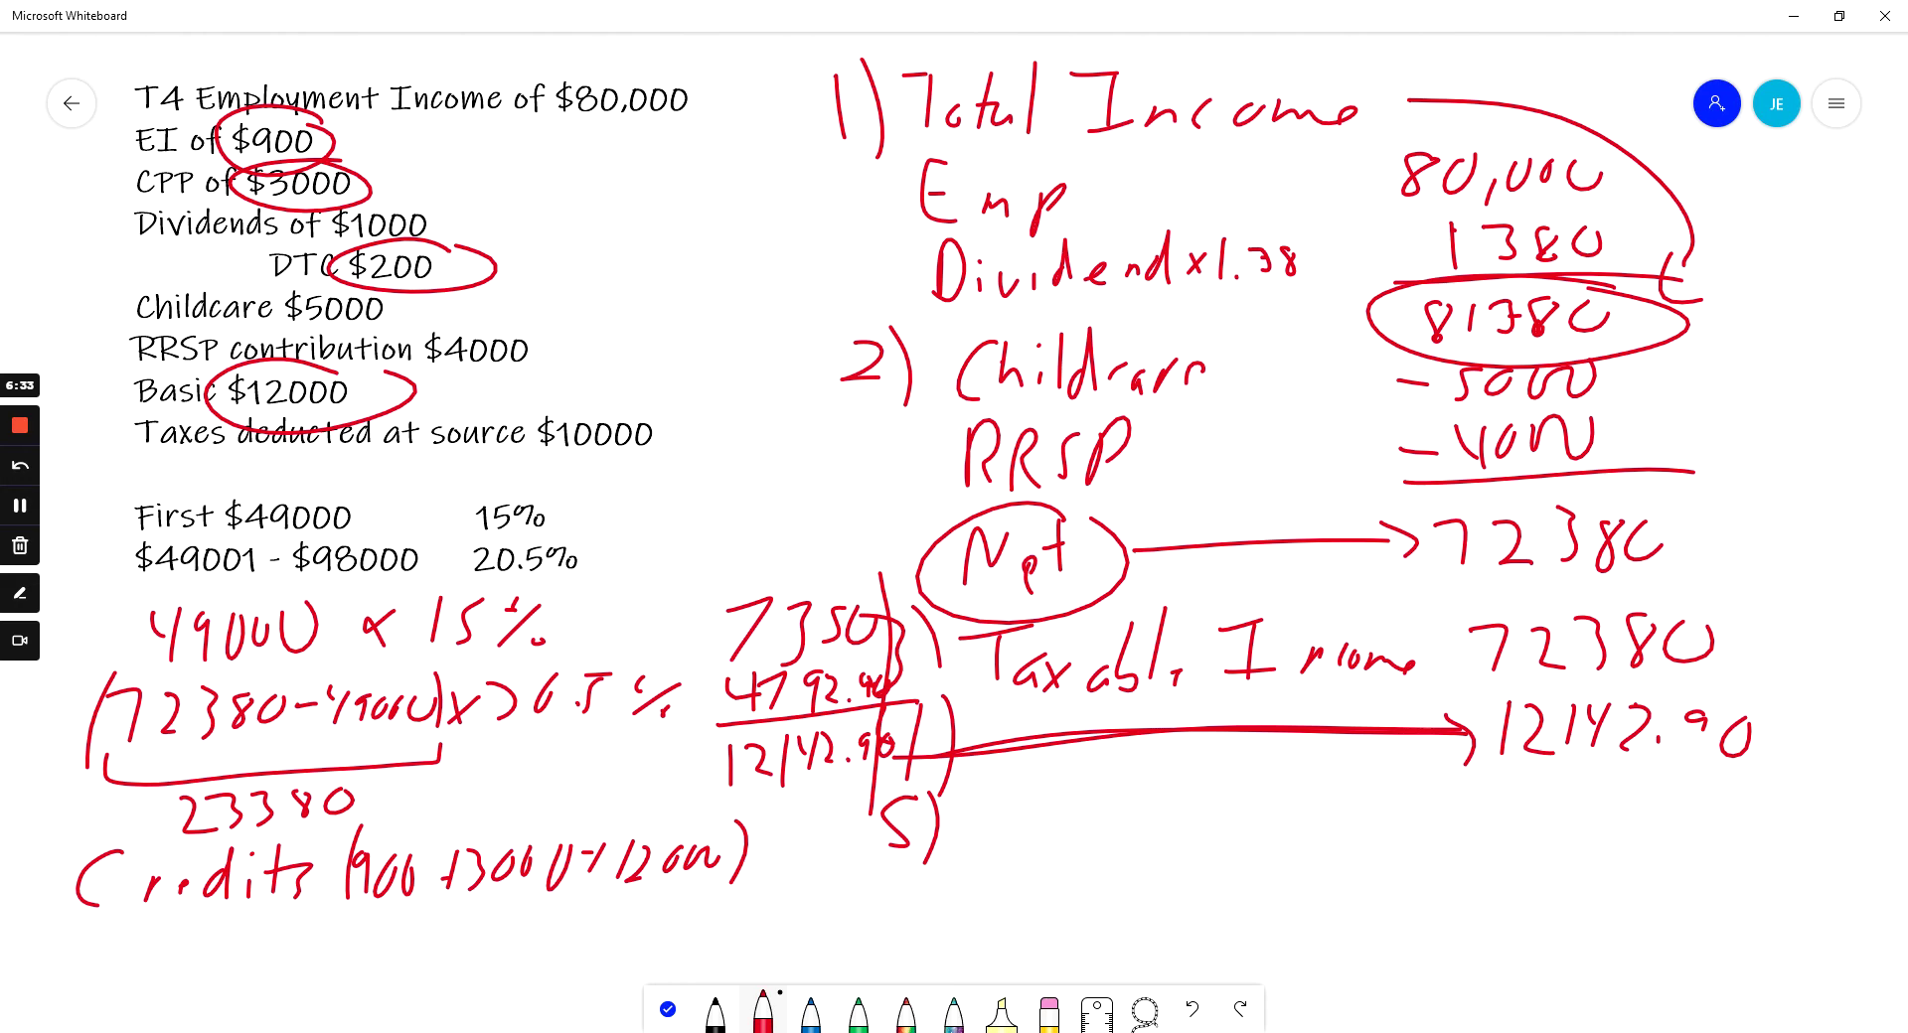
# Step: Multiply the credits sum by 15% to get 2385 and add 200
pyautogui.moveTo(332, 908)
pyautogui.mouseDown()
pyautogui.moveTo(302, 941)
pyautogui.moveTo(407, 931)
pyautogui.mouseUp()
pyautogui.moveTo(535, 908)
pyautogui.mouseDown()
pyautogui.moveTo(556, 937)
pyautogui.moveTo(626, 930)
pyautogui.moveTo(644, 906)
pyautogui.mouseUp()
pyautogui.moveTo(667, 919)
pyautogui.mouseDown()
pyautogui.moveTo(679, 906)
pyautogui.moveTo(630, 936)
pyautogui.mouseUp()
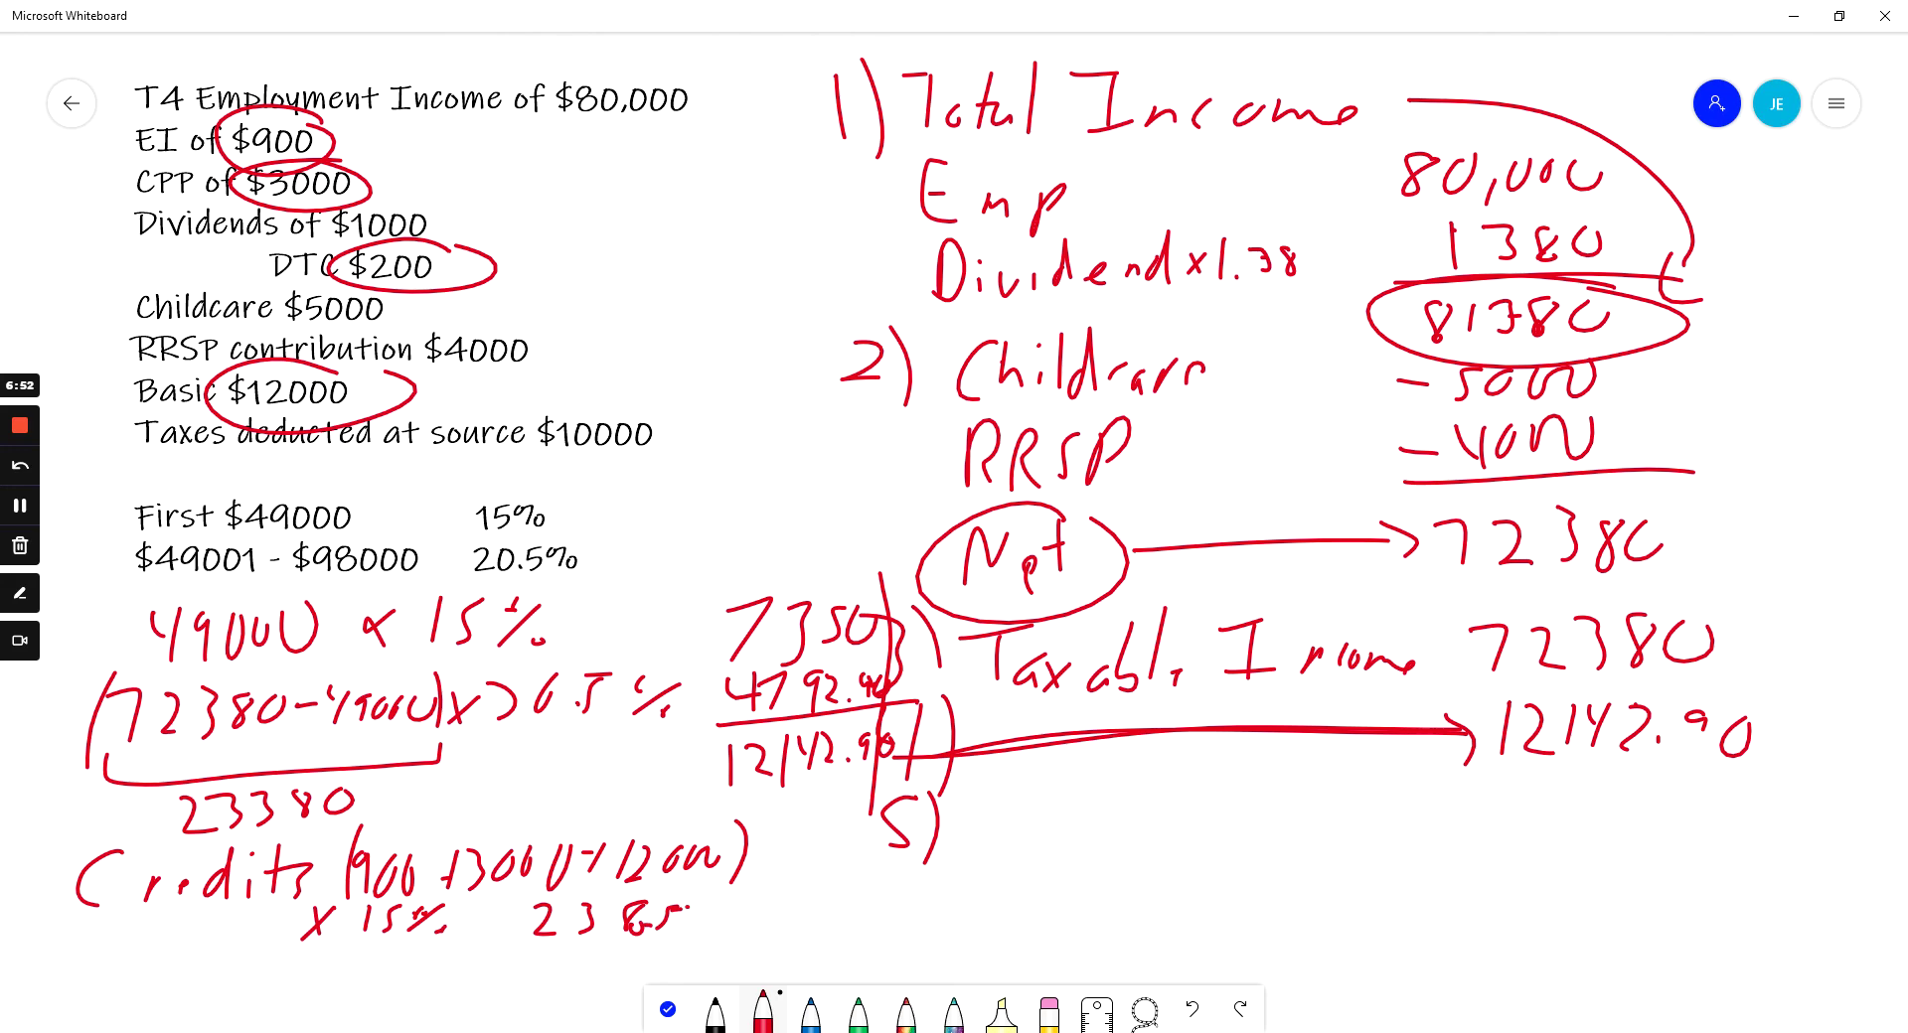
pyautogui.moveTo(575, 950)
pyautogui.mouseDown()
pyautogui.moveTo(592, 968)
pyautogui.moveTo(617, 952)
pyautogui.mouseUp()
pyautogui.moveTo(638, 951); pyautogui.dragTo(651, 952)
pyautogui.moveTo(549, 943)
pyautogui.mouseDown()
pyautogui.moveTo(549, 970)
pyautogui.moveTo(569, 962)
pyautogui.mouseUp()
# Step: Enter 2585 under 12142.90 with the label Credits on the right
pyautogui.moveTo(1520, 792)
pyautogui.mouseDown()
pyautogui.moveTo(1553, 824)
pyautogui.moveTo(1630, 790)
pyautogui.moveTo(1677, 803)
pyautogui.moveTo(1641, 823)
pyautogui.mouseUp()
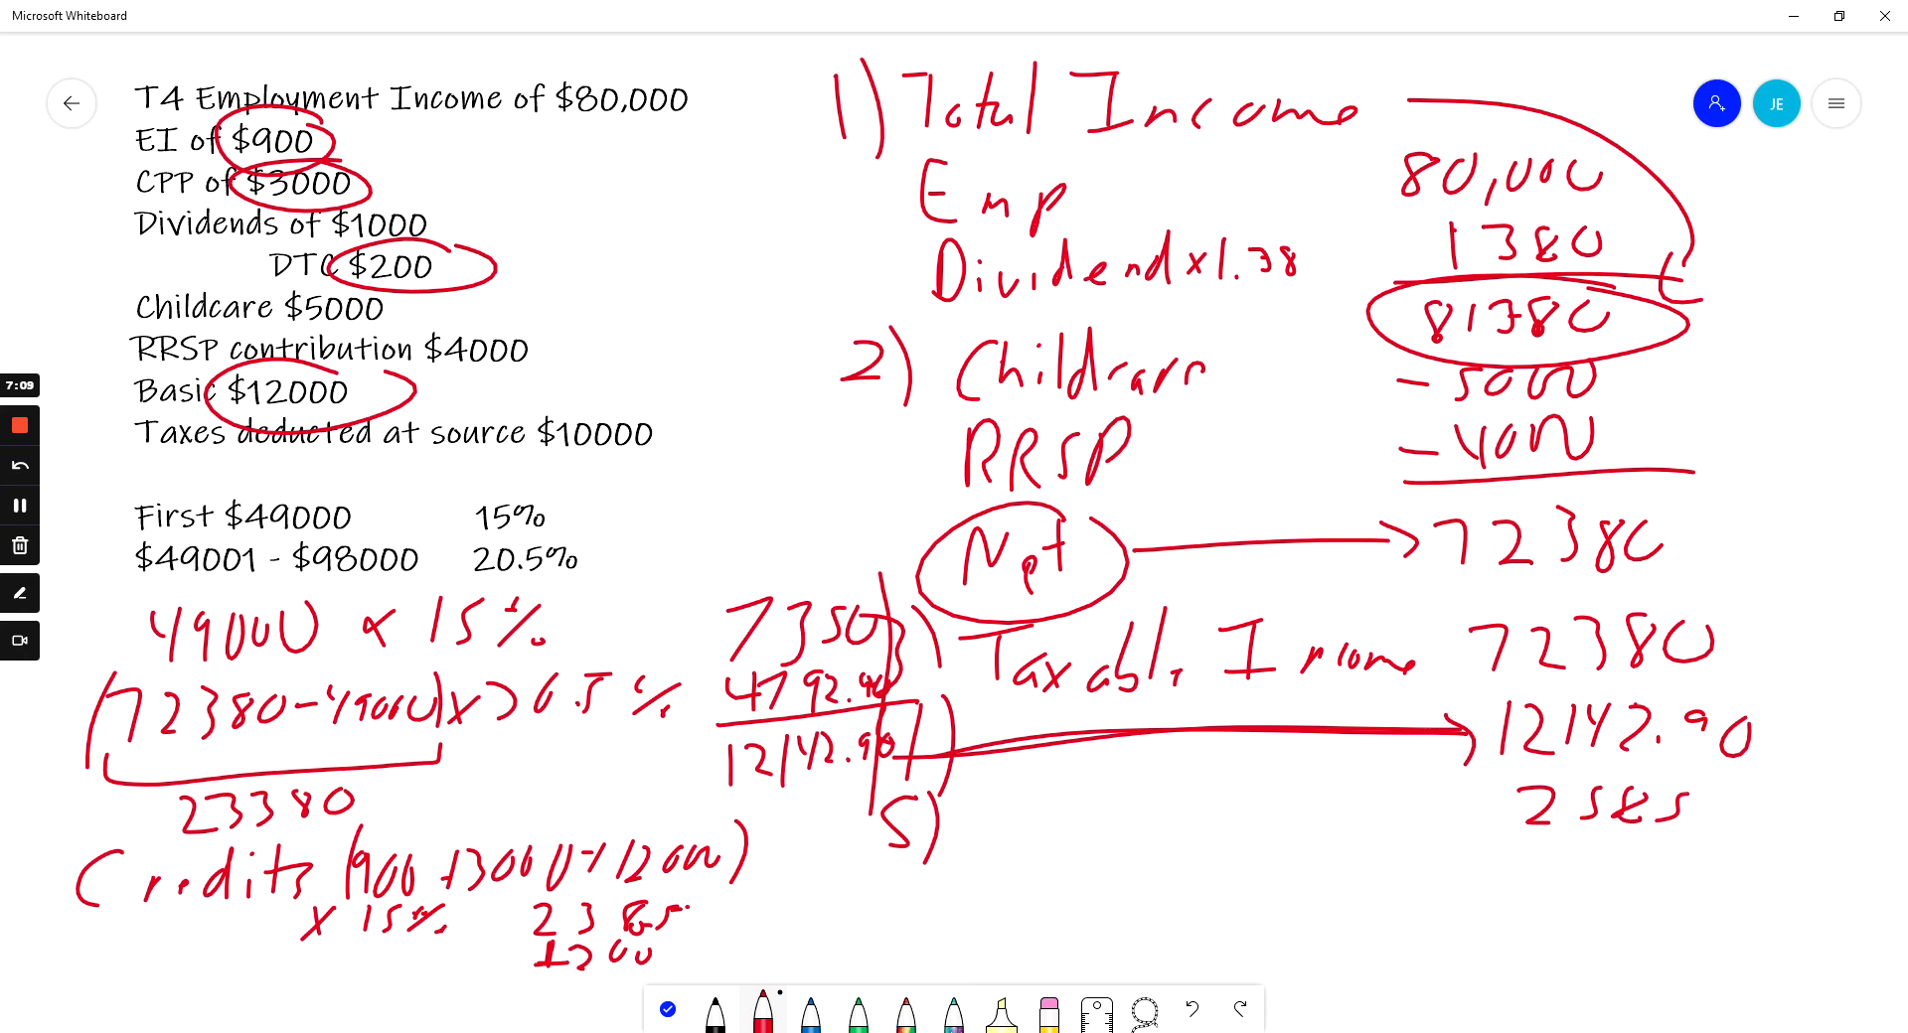
pyautogui.moveTo(1081, 792)
pyautogui.mouseDown()
pyautogui.moveTo(1049, 841)
pyautogui.moveTo(1108, 825)
pyautogui.mouseUp()
pyautogui.moveTo(1129, 829)
pyautogui.mouseDown()
pyautogui.moveTo(1190, 783)
pyautogui.moveTo(1196, 835)
pyautogui.moveTo(1209, 825)
pyautogui.mouseUp()
pyautogui.moveTo(1220, 805); pyautogui.dragTo(1244, 827)
# Step: Underline 2585, label the result Net, and write net tax 9557.90
pyautogui.moveTo(1451, 833); pyautogui.dragTo(1759, 837)
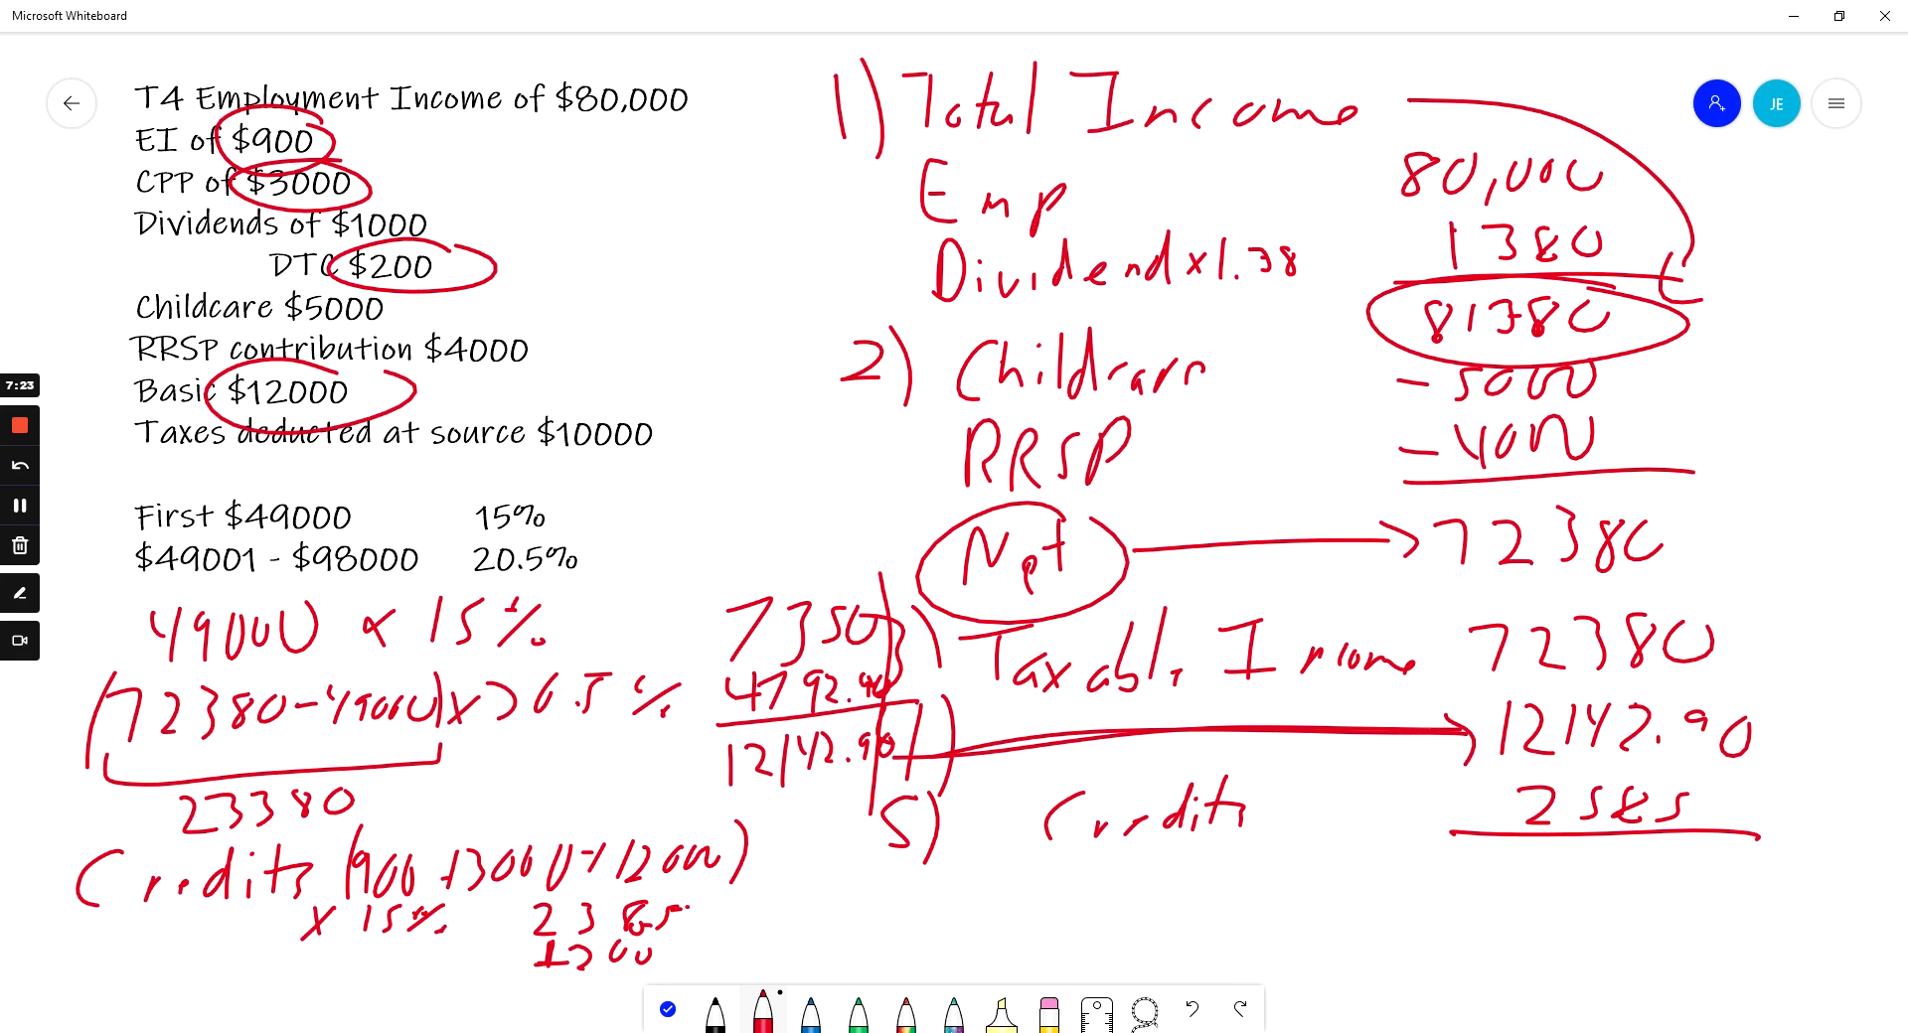
pyautogui.moveTo(1061, 871)
pyautogui.mouseDown()
pyautogui.moveTo(1095, 856)
pyautogui.moveTo(1111, 896)
pyautogui.mouseUp()
pyautogui.moveTo(1152, 848); pyautogui.dragTo(1143, 899)
pyautogui.moveTo(1127, 878); pyautogui.dragTo(1155, 872)
pyautogui.moveTo(1514, 859)
pyautogui.mouseDown()
pyautogui.moveTo(1514, 898)
pyautogui.moveTo(1692, 901)
pyautogui.moveTo(1731, 879)
pyautogui.mouseUp()
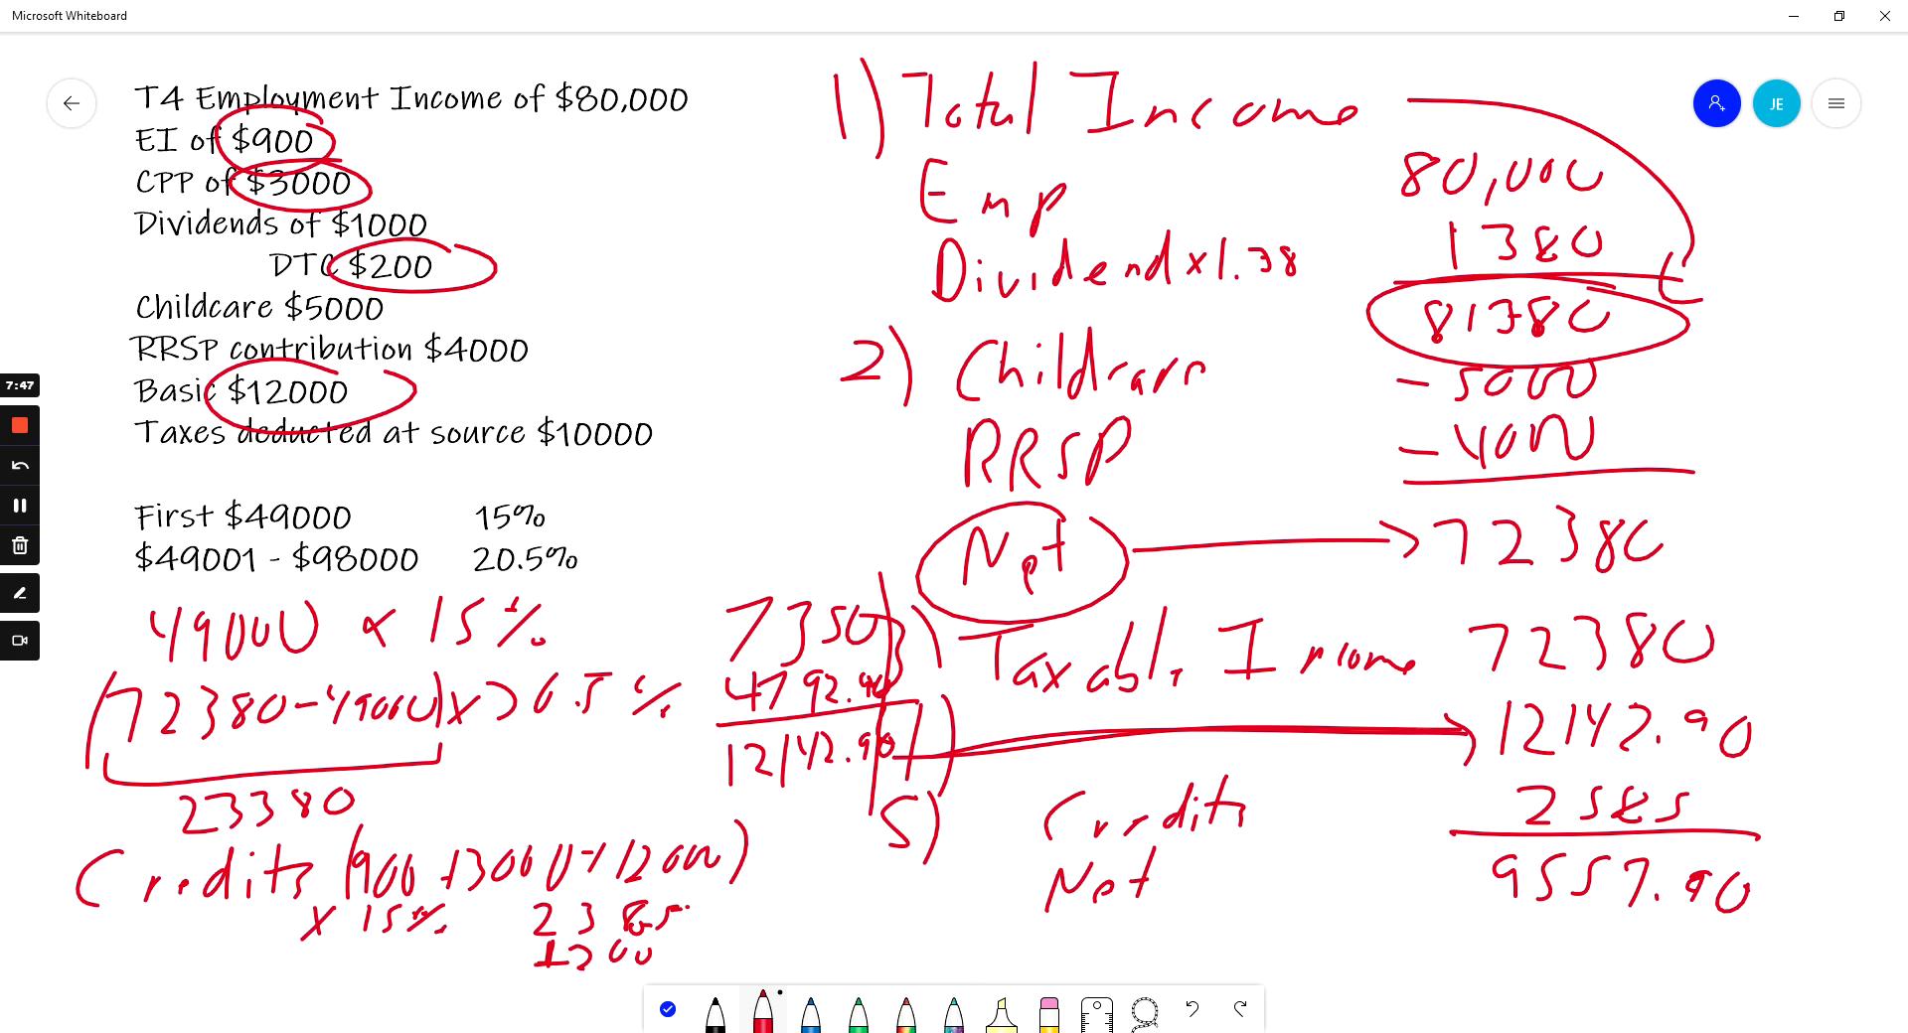
# Step: Circle $10000, arrow it under 9557.90 as 10000, and write the difference -442.10
pyautogui.moveTo(671, 402)
pyautogui.mouseDown()
pyautogui.moveTo(493, 437)
pyautogui.moveTo(695, 407)
pyautogui.moveTo(647, 407)
pyautogui.moveTo(865, 614)
pyautogui.moveTo(1126, 772)
pyautogui.moveTo(1462, 913)
pyautogui.mouseUp()
pyautogui.moveTo(1439, 890); pyautogui.dragTo(1463, 910)
pyautogui.moveTo(1462, 906)
pyautogui.mouseDown()
pyautogui.moveTo(1451, 936)
pyautogui.moveTo(1484, 944)
pyautogui.moveTo(1602, 924)
pyautogui.mouseUp()
pyautogui.moveTo(1625, 918)
pyautogui.mouseDown()
pyautogui.moveTo(1622, 952)
pyautogui.moveTo(1642, 922)
pyautogui.mouseUp()
pyautogui.moveTo(1431, 966); pyautogui.dragTo(1679, 964)
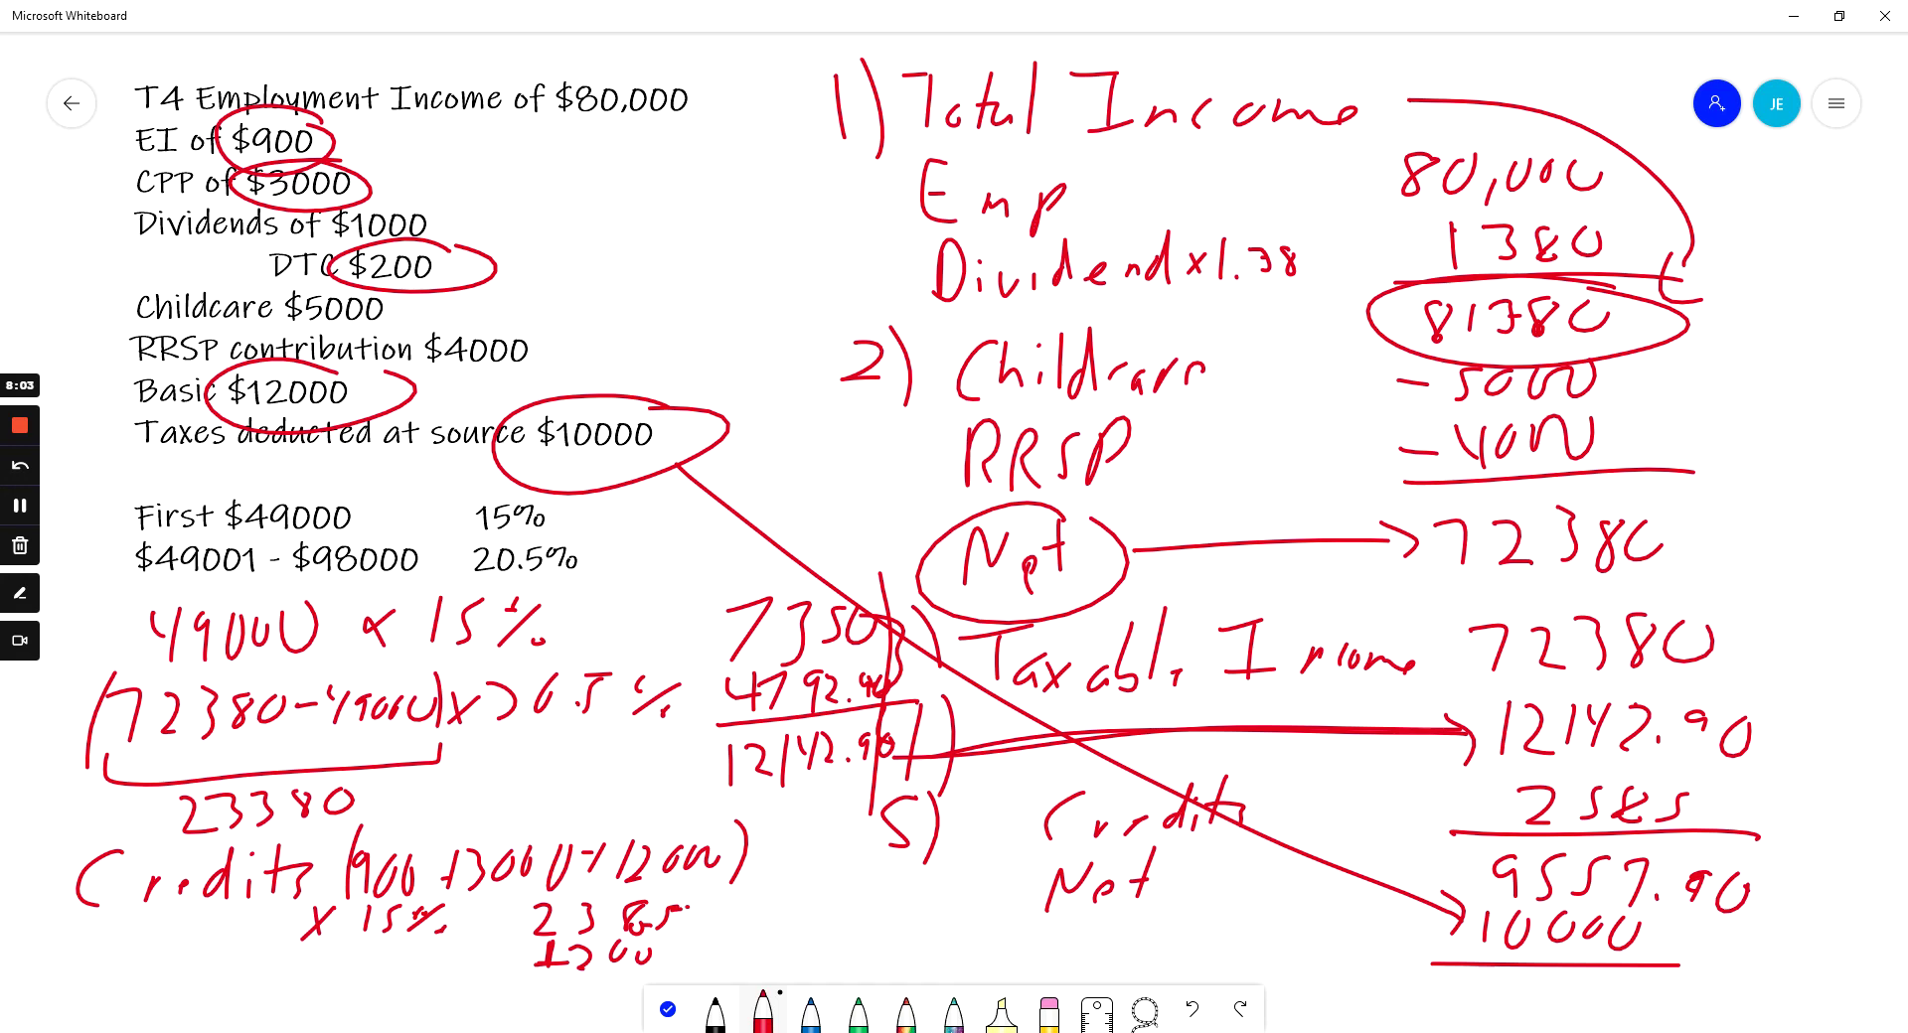
pyautogui.moveTo(1452, 995)
pyautogui.mouseDown()
pyautogui.moveTo(1523, 994)
pyautogui.moveTo(1531, 1012)
pyautogui.moveTo(1567, 995)
pyautogui.mouseUp()
pyautogui.moveTo(1572, 972)
pyautogui.mouseDown()
pyautogui.moveTo(1568, 1006)
pyautogui.moveTo(1679, 993)
pyautogui.mouseUp()
pyautogui.moveTo(1715, 971)
pyautogui.mouseDown()
pyautogui.moveTo(1711, 1002)
pyautogui.moveTo(1719, 973)
pyautogui.mouseUp()
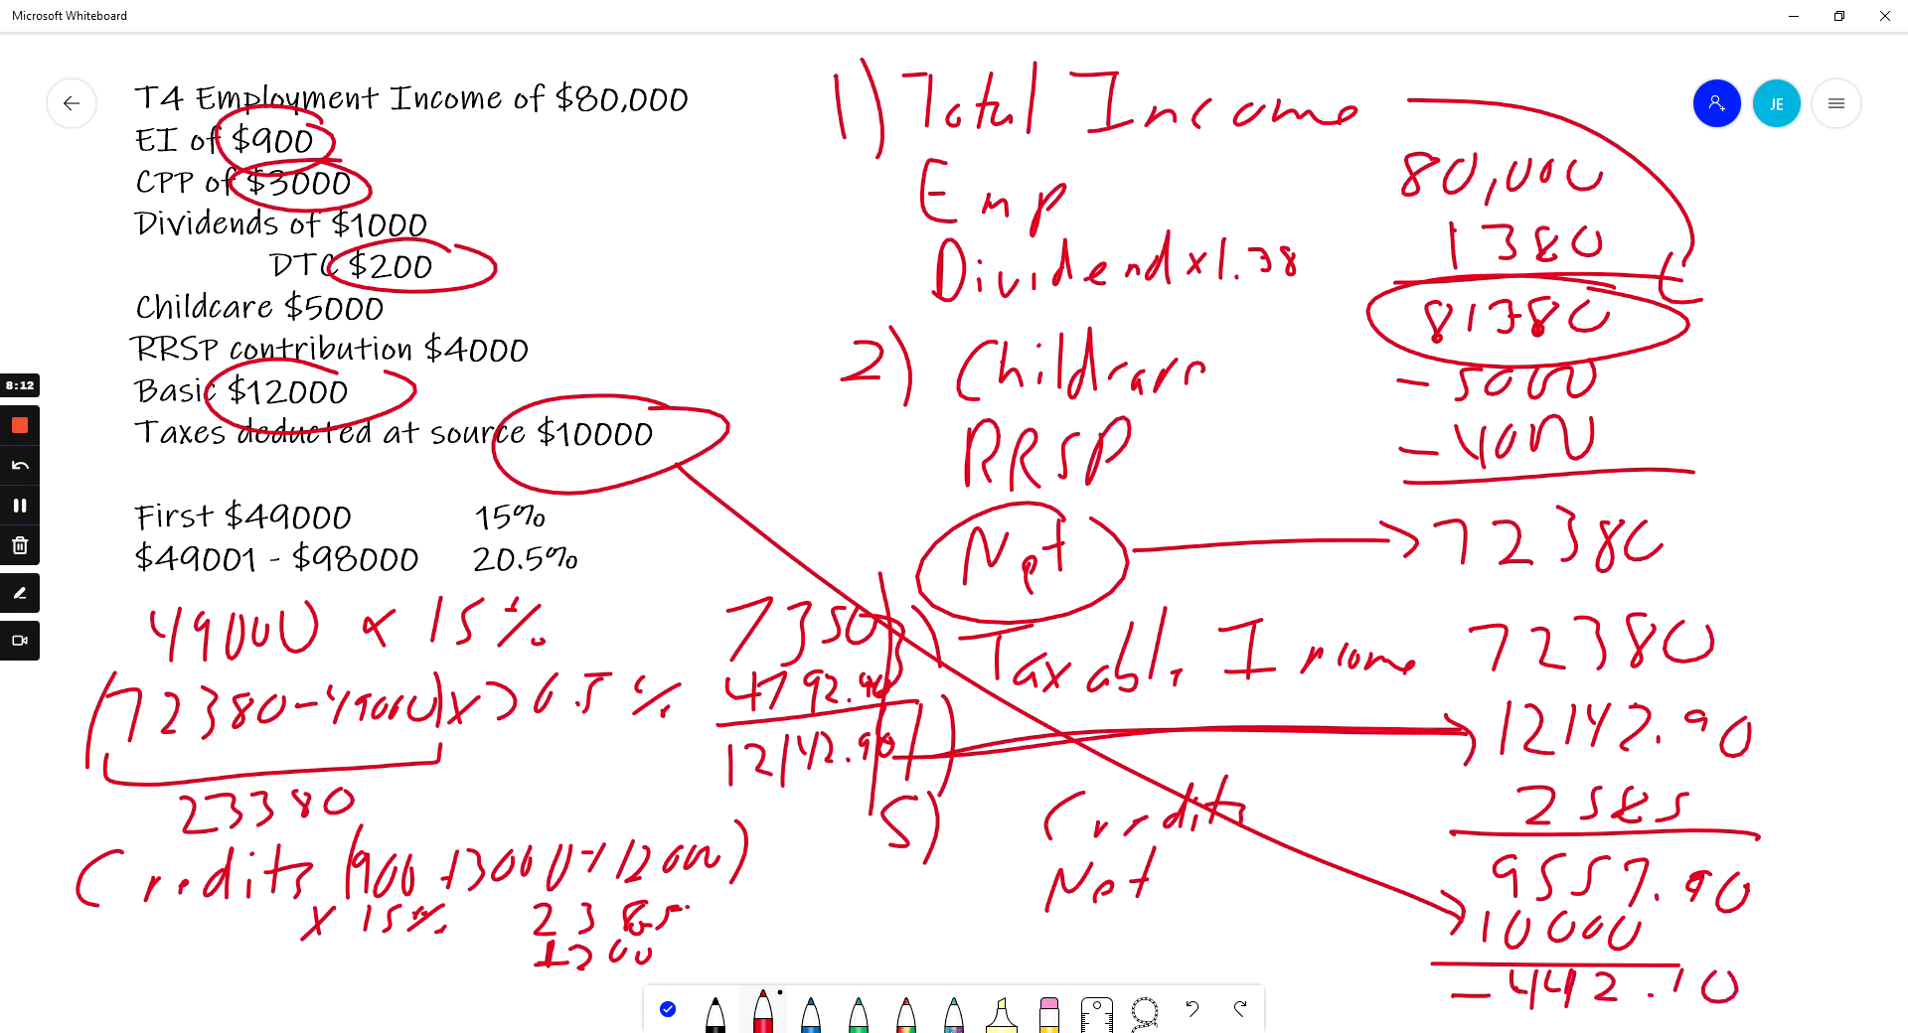